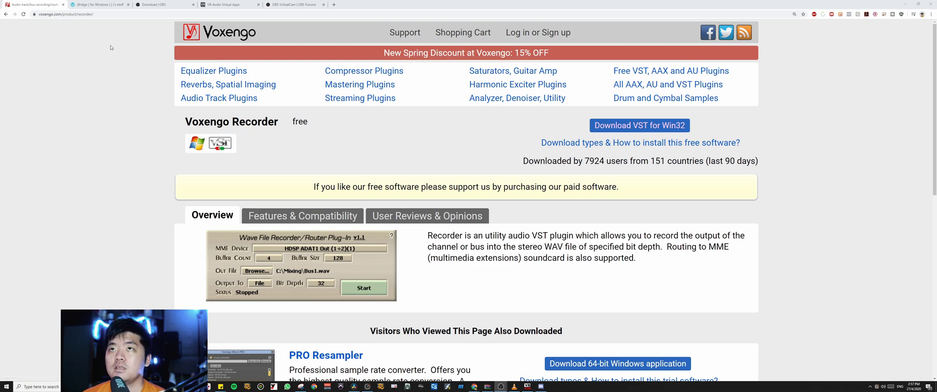
Highlight the Voxengo Recorder product name and the word 'free' on its download page.
{"action": "scroll", "coordinate": [134, 104], "scroll_direction": "down", "scroll_amount": 6}
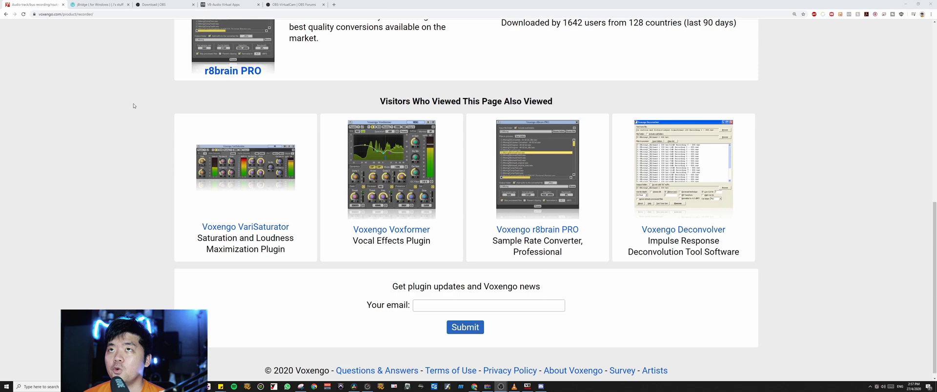
{"action": "scroll", "coordinate": [131, 108], "scroll_direction": "up", "scroll_amount": 4}
{"action": "scroll", "coordinate": [129, 104], "scroll_direction": "up", "scroll_amount": 2}
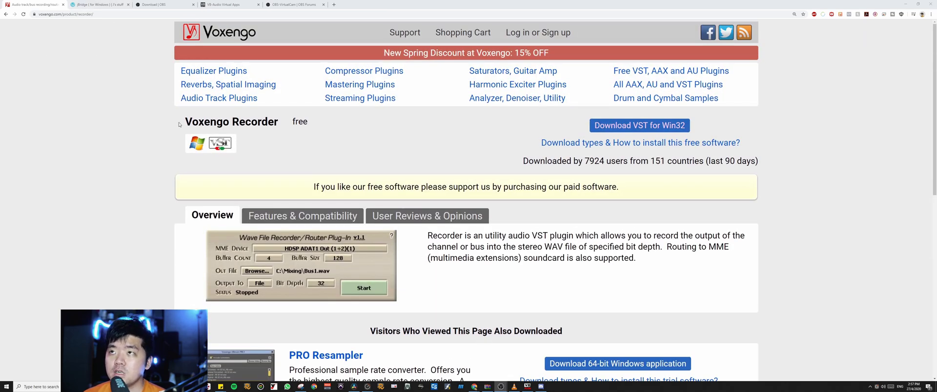
{"action": "left_click_drag", "start_coordinate": [179, 124], "coordinate": [279, 123]}
{"action": "double_click", "coordinate": [300, 123]}
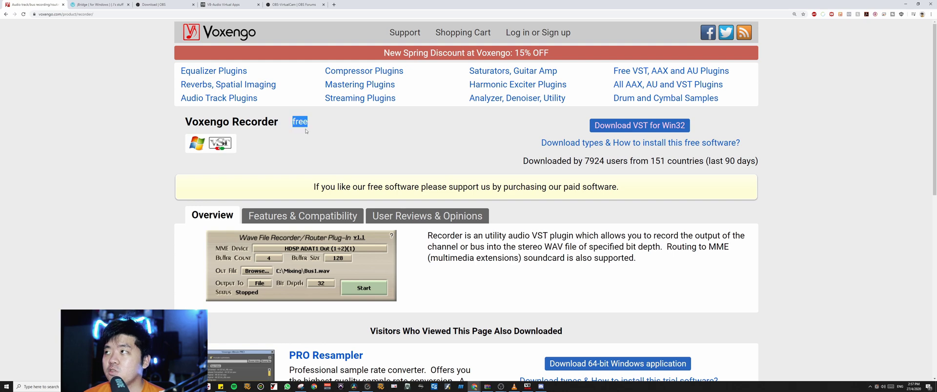
{"action": "left_click", "coordinate": [320, 131]}
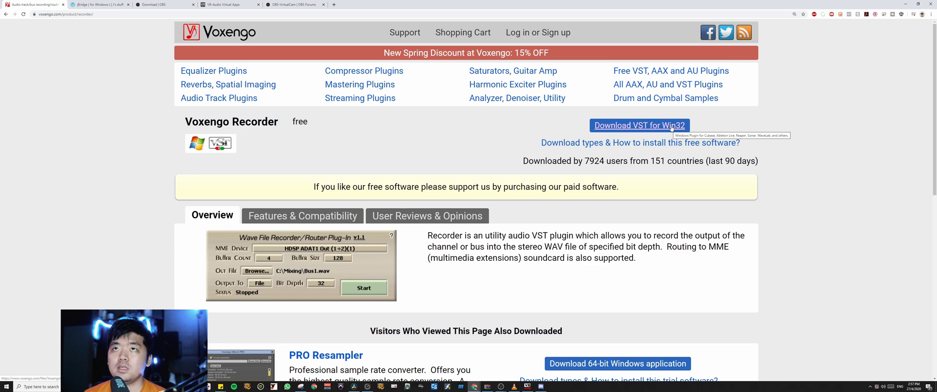
Compare the jBridge and Voxengo tabs, highlighting the jBridge (for Windows) title.
{"action": "left_click", "coordinate": [89, 3]}
{"action": "left_click_drag", "start_coordinate": [320, 96], "coordinate": [402, 96]}
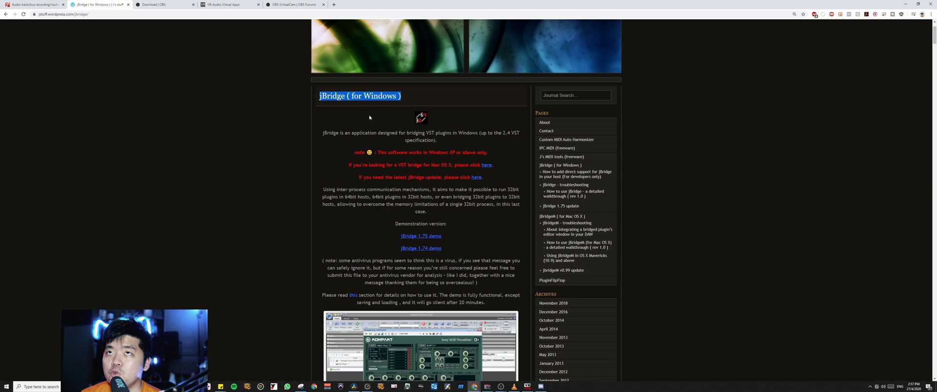
{"action": "left_click", "coordinate": [41, 5]}
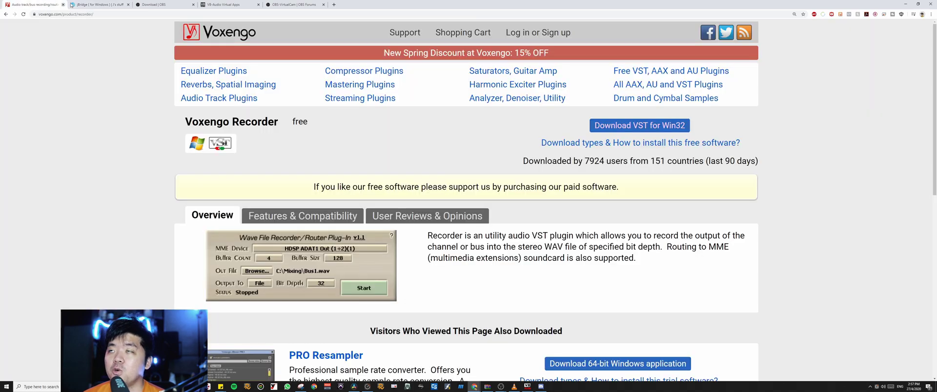
{"action": "left_click", "coordinate": [97, 5]}
{"action": "left_click_drag", "start_coordinate": [401, 96], "coordinate": [319, 96]}
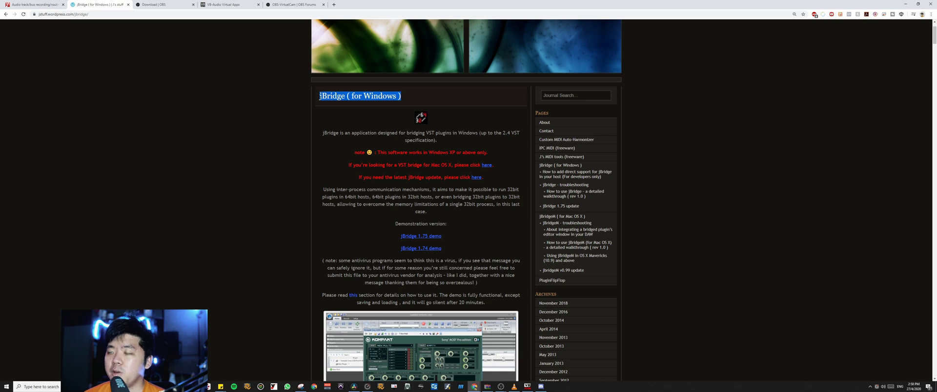
{"action": "left_click", "coordinate": [319, 101]}
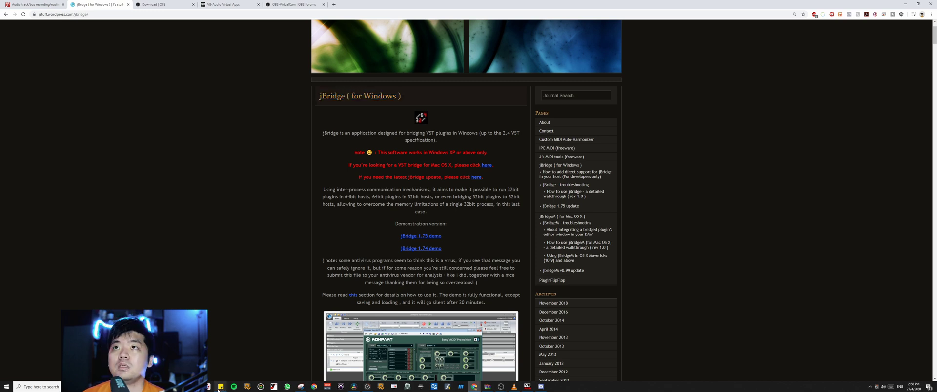
Highlight the Download OBS Studio heading and move the OBS Studio window lower.
{"action": "left_click", "coordinate": [163, 4]}
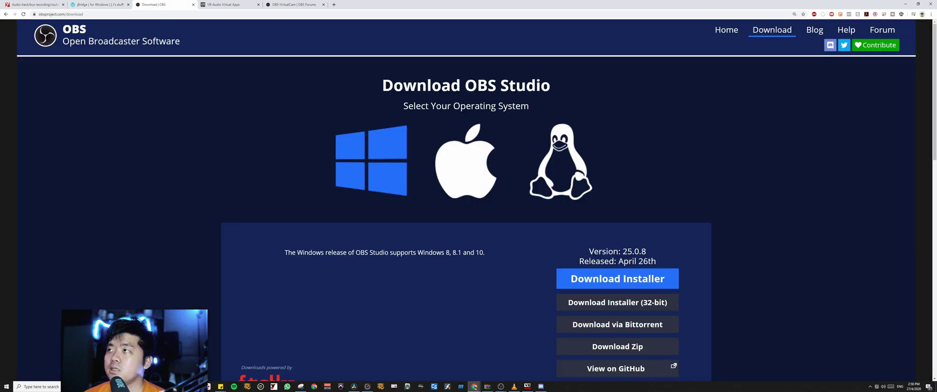
{"action": "left_click_drag", "start_coordinate": [382, 86], "coordinate": [549, 86]}
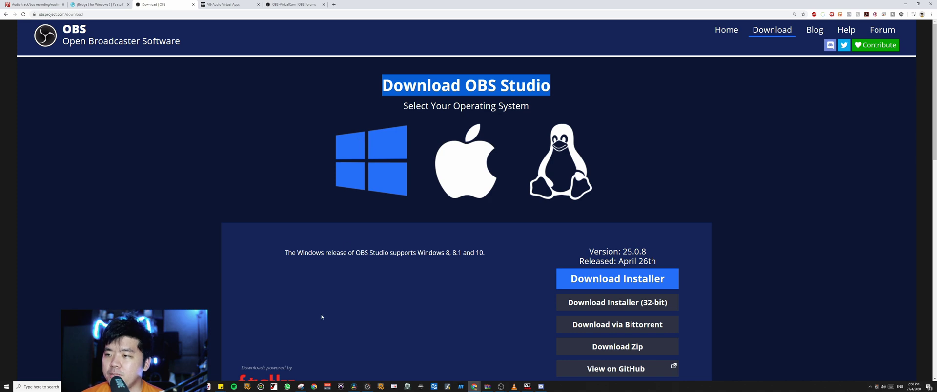
{"action": "key", "text": "alt+Tab"}
{"action": "left_click_drag", "start_coordinate": [369, 142], "coordinate": [344, 390]}
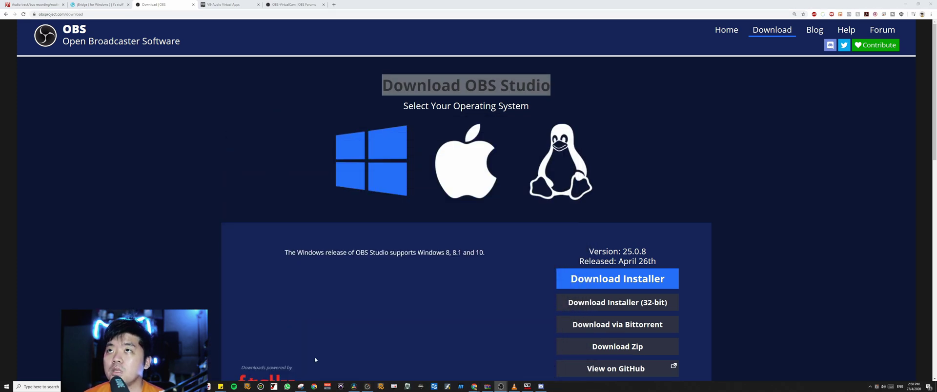
Highlight the VB-CABLE Virtual Audio Device and OBS-VirtualCam 2.0.4 page titles.
{"action": "left_click", "coordinate": [231, 5]}
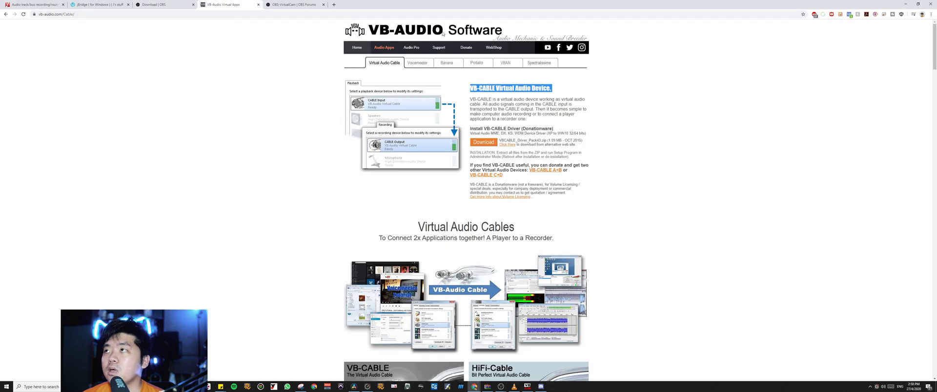
{"action": "left_click_drag", "start_coordinate": [469, 87], "coordinate": [563, 89]}
{"action": "left_click", "coordinate": [563, 90]}
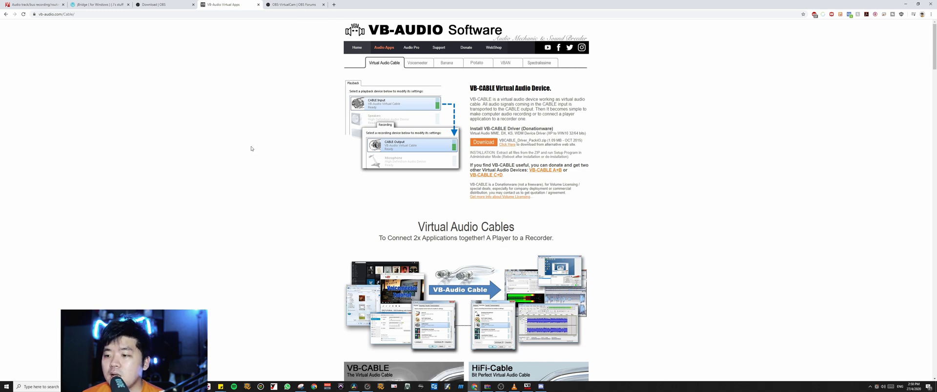
{"action": "left_click", "coordinate": [279, 2]}
{"action": "left_click_drag", "start_coordinate": [252, 139], "coordinate": [353, 139]}
{"action": "left_click", "coordinate": [354, 141]}
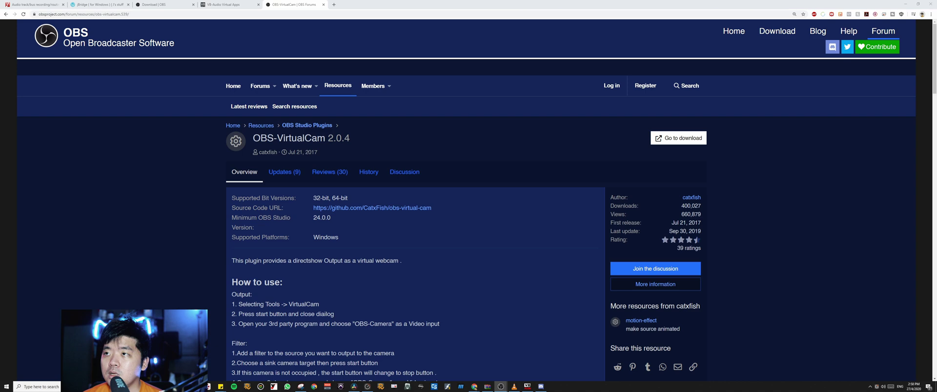
Minimise OBS Studio and go back to the Voxengo Recorder page.
{"action": "key", "text": "alt+Tab"}
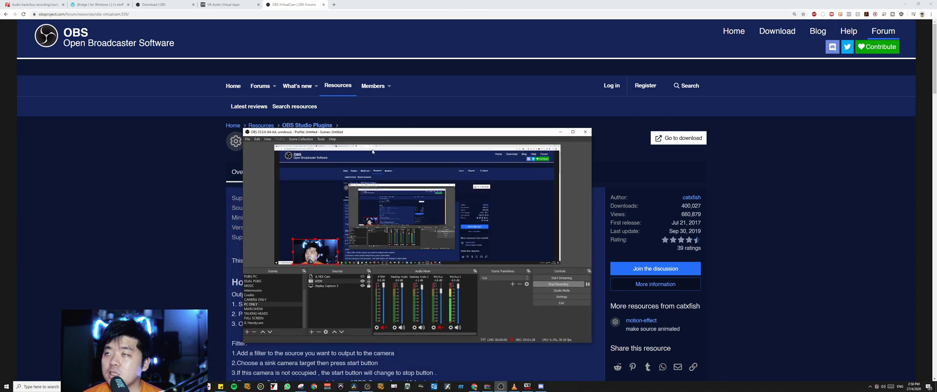
{"action": "key", "text": "super+Down"}
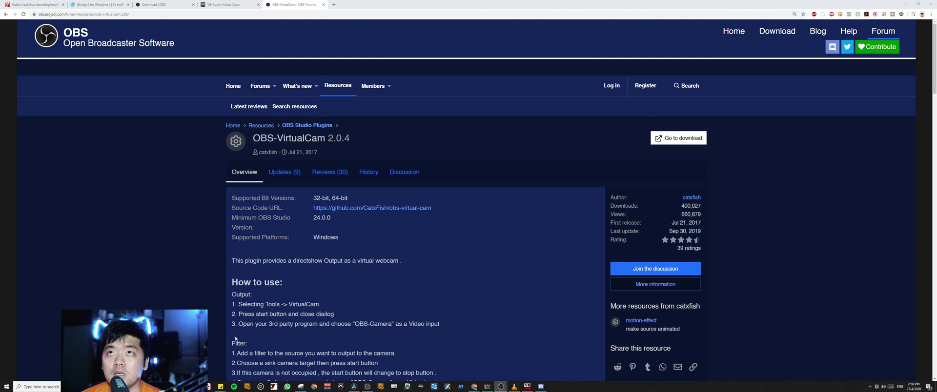
{"action": "left_click", "coordinate": [34, 4]}
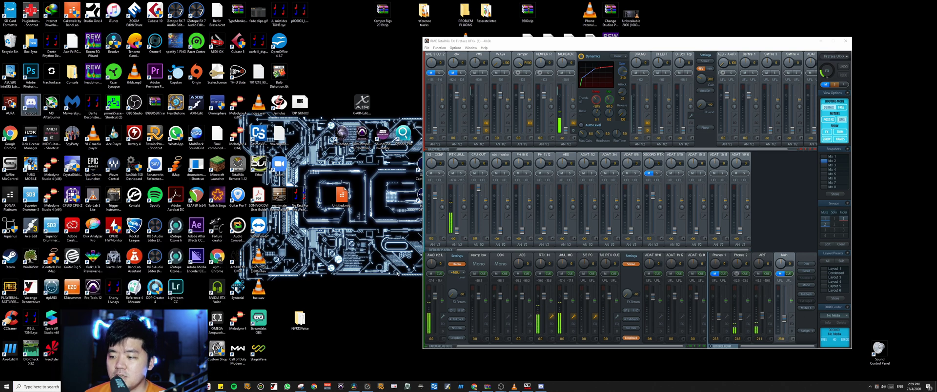
Launch jBridger from the Start search and allow it to make changes.
{"action": "left_click", "coordinate": [6, 386]}
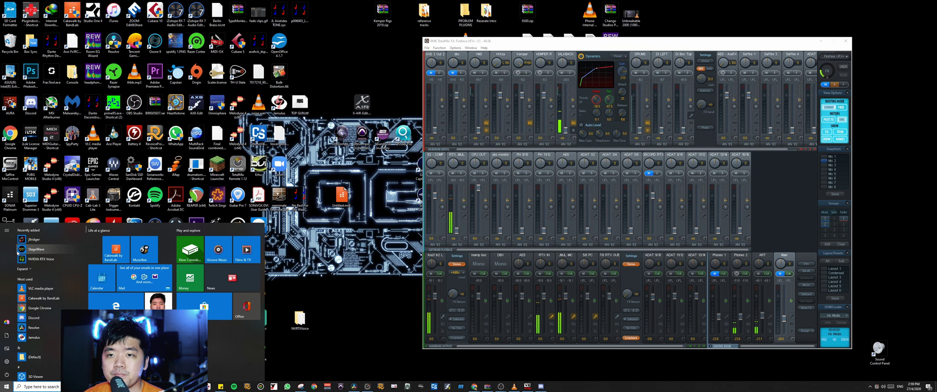
{"action": "type", "text": "jbridger"}
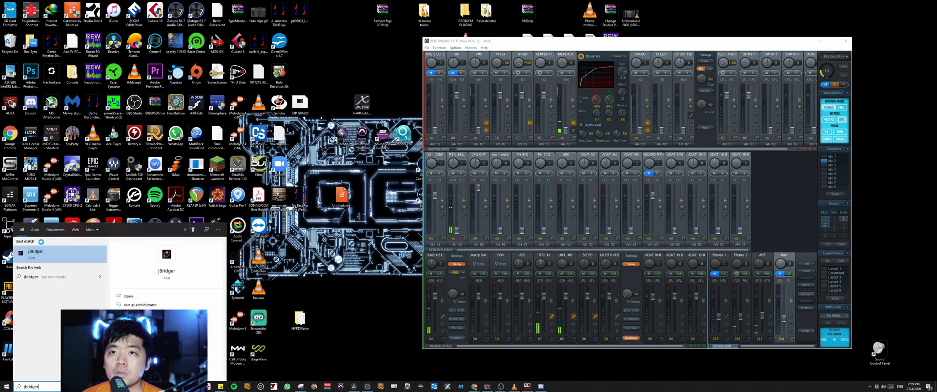
{"action": "left_click", "coordinate": [43, 252]}
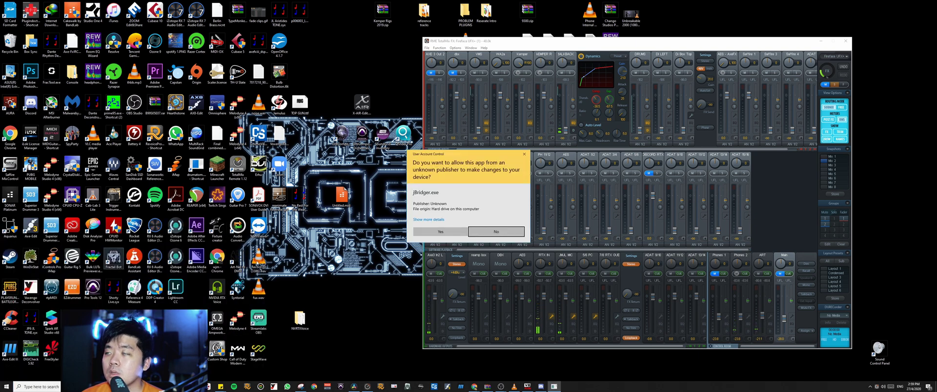
{"action": "left_click", "coordinate": [423, 233]}
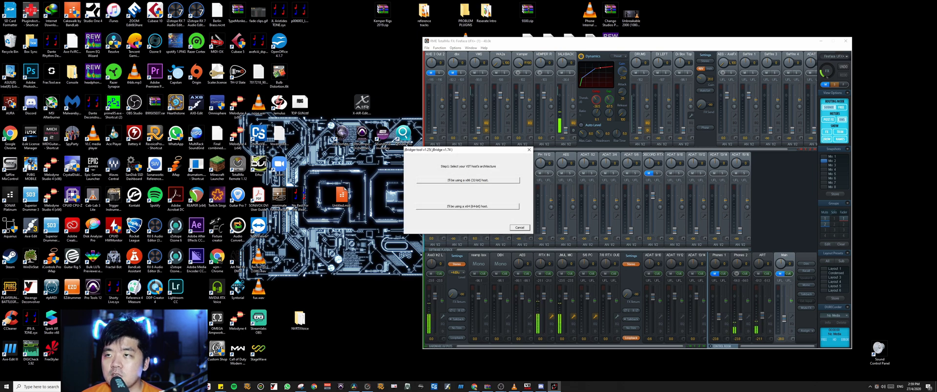
In File Explorer, go to C:\Program Files\VSTPlugins and select VoxengoRecorder.dll.
{"action": "key", "text": "super+e"}
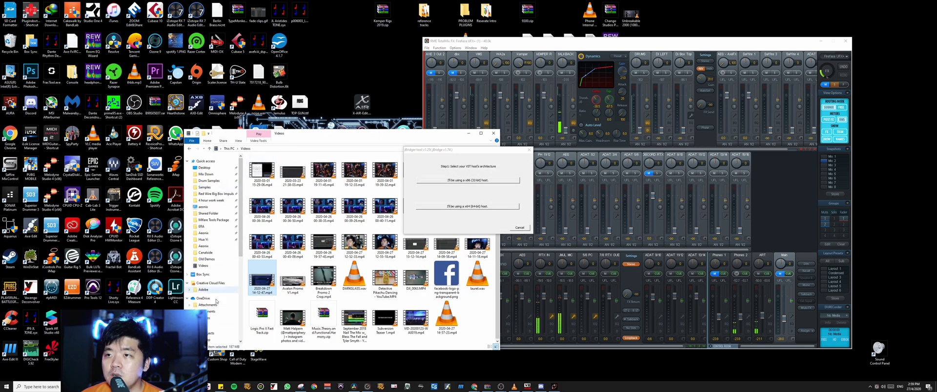
{"action": "scroll", "coordinate": [217, 301], "scroll_direction": "down", "scroll_amount": 2}
{"action": "left_click", "coordinate": [218, 299]}
{"action": "scroll", "coordinate": [219, 299], "scroll_direction": "down", "scroll_amount": 2}
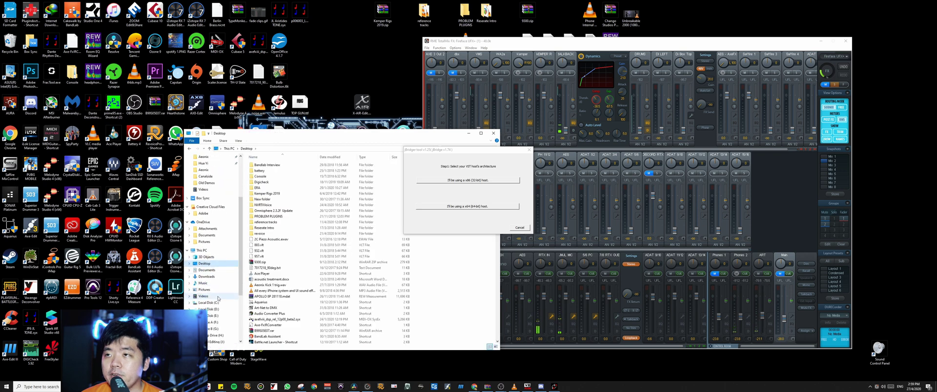
{"action": "left_click", "coordinate": [215, 302]}
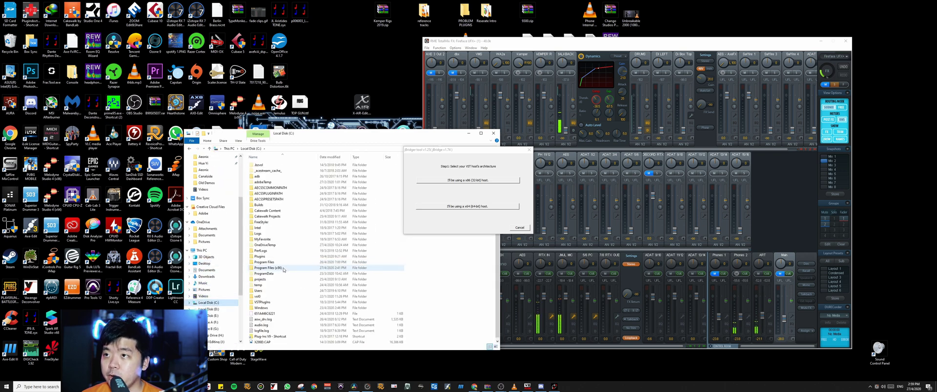
{"action": "double_click", "coordinate": [284, 263]}
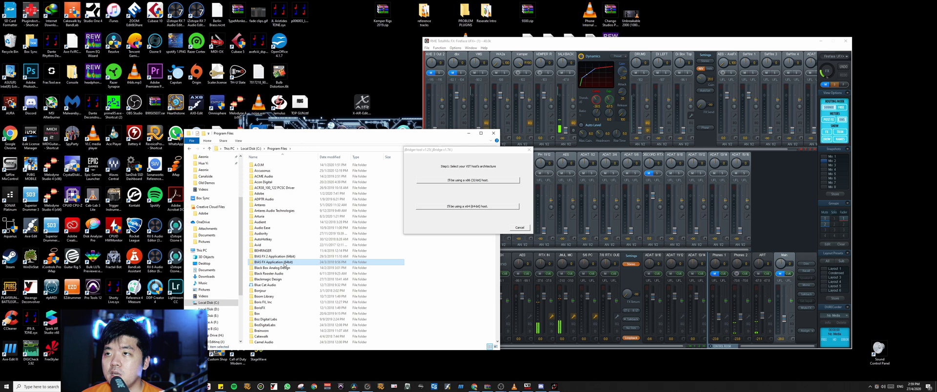
{"action": "type", "text": "vst"}
{"action": "key", "text": "Return"}
{"action": "left_click_drag", "start_coordinate": [342, 133], "coordinate": [213, 88]}
{"action": "scroll", "coordinate": [267, 246], "scroll_direction": "down", "scroll_amount": 10}
{"action": "type", "text": "vo"}
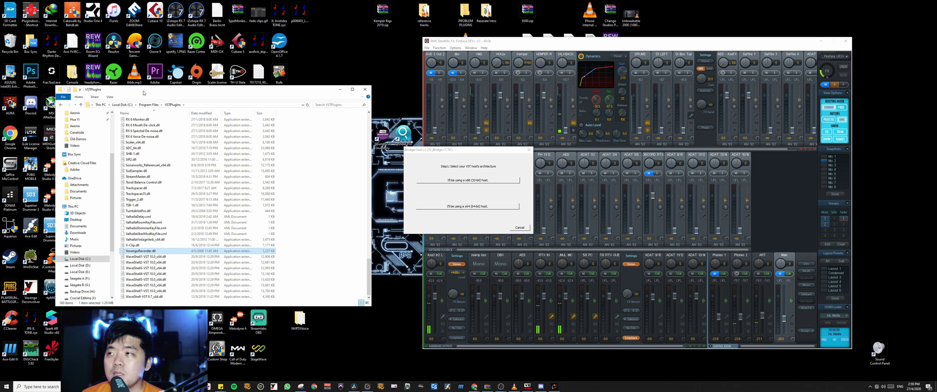
In jBridger, choose an x64 host, turn off sub-directory replication, and bridge into a directory.
{"action": "left_click", "coordinate": [422, 218]}
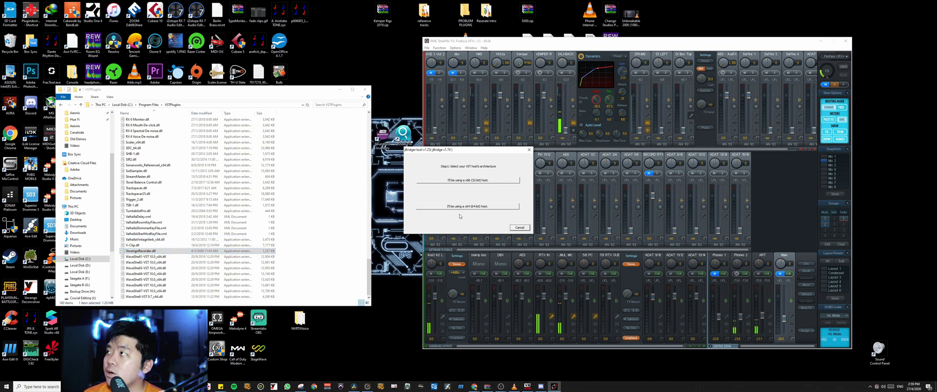
{"action": "left_click", "coordinate": [476, 181]}
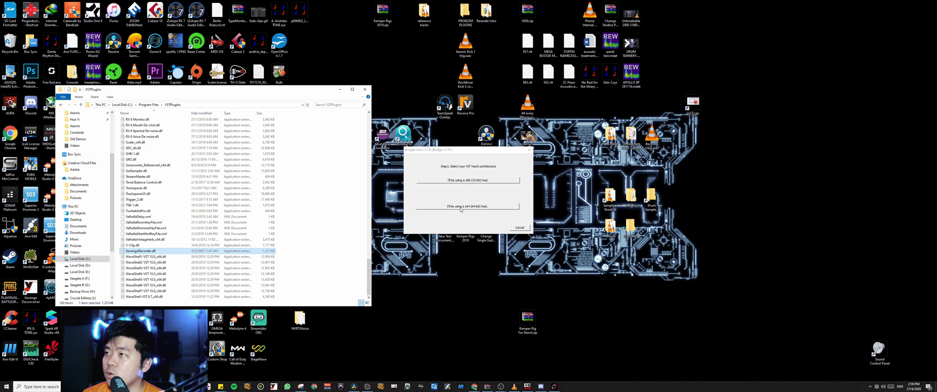
{"action": "left_click", "coordinate": [486, 207]}
{"action": "left_click", "coordinate": [423, 167]}
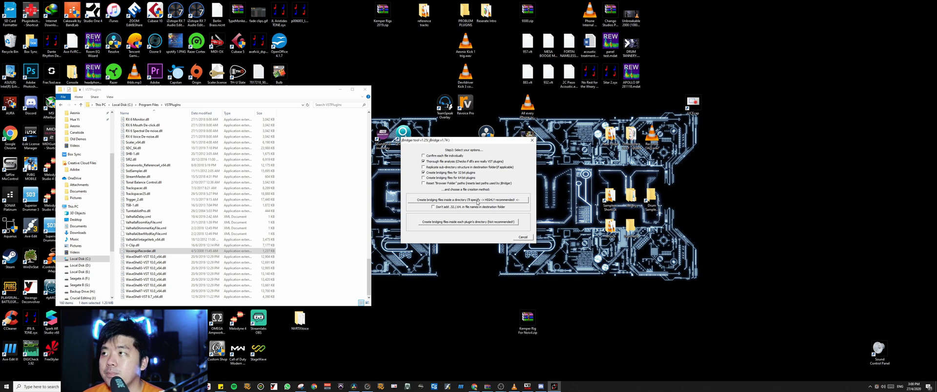
{"action": "left_click", "coordinate": [477, 200]}
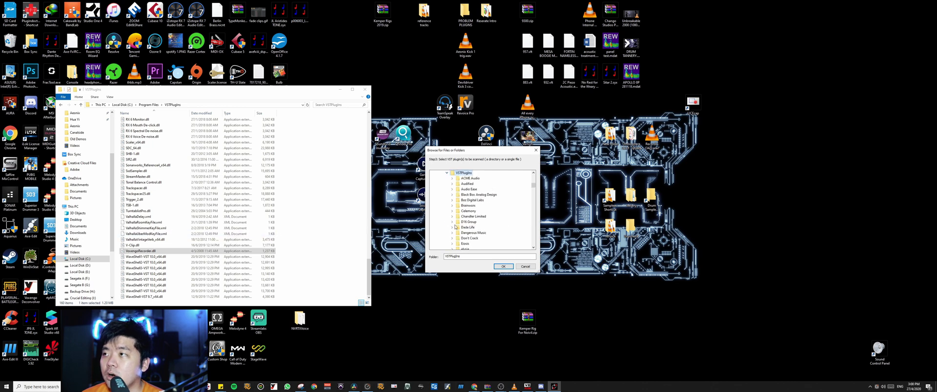
Pick VoxengoRecorder.dll as the plugin to bridge, then cancel the destination folder choice.
{"action": "scroll", "coordinate": [455, 227], "scroll_direction": "down", "scroll_amount": 15}
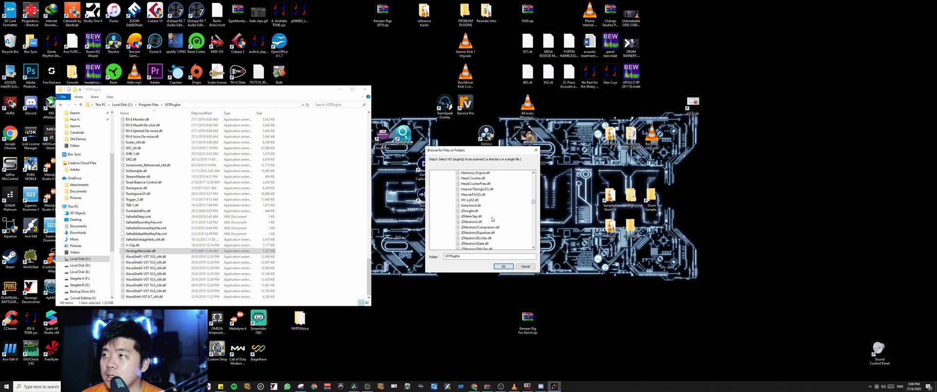
{"action": "scroll", "coordinate": [492, 219], "scroll_direction": "down", "scroll_amount": 15}
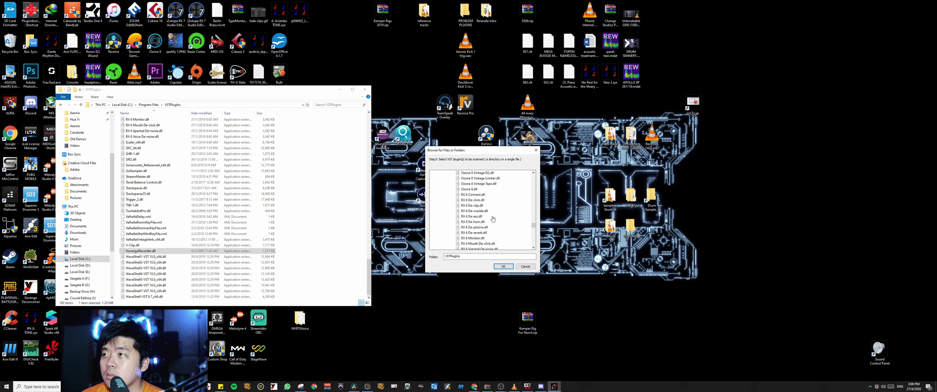
{"action": "scroll", "coordinate": [493, 219], "scroll_direction": "down", "scroll_amount": 10}
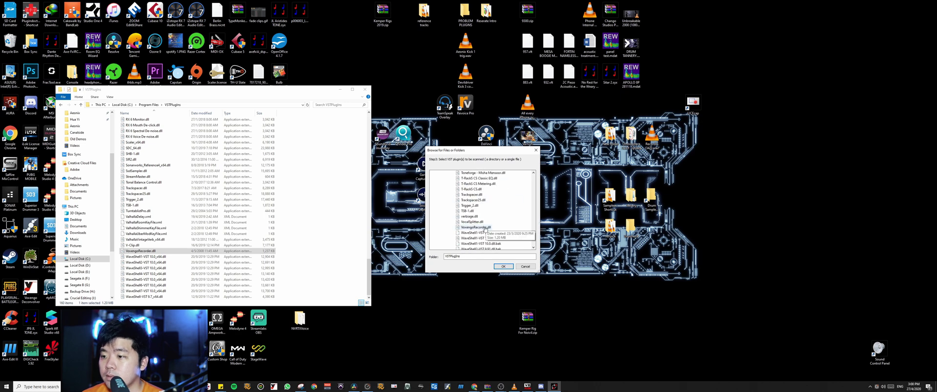
{"action": "left_click", "coordinate": [483, 228]}
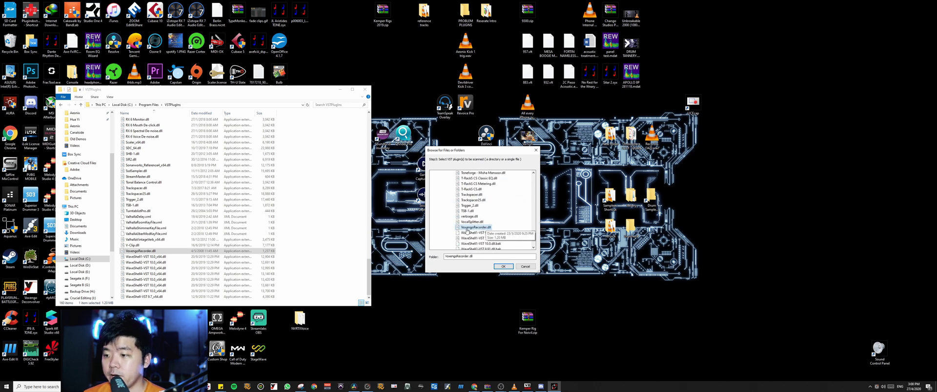
{"action": "left_click", "coordinate": [503, 267]}
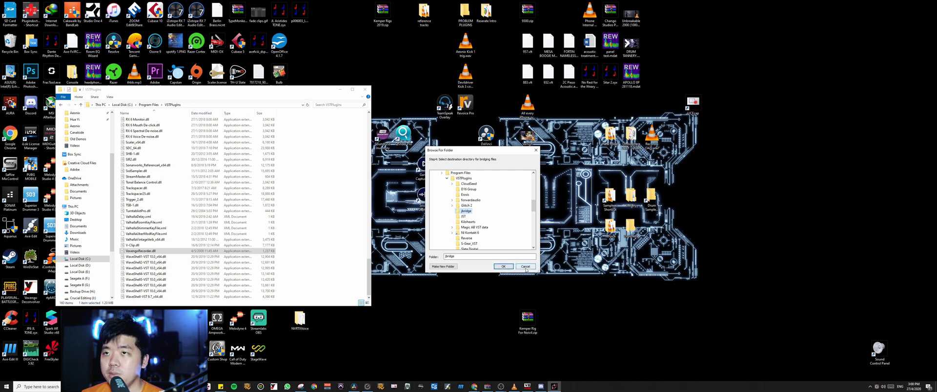
{"action": "left_click", "coordinate": [526, 267]}
Open the jbridge folder, check the VoxengoRecorder bridge files, and minimise the window.
{"action": "scroll", "coordinate": [270, 212], "scroll_direction": "up", "scroll_amount": 6}
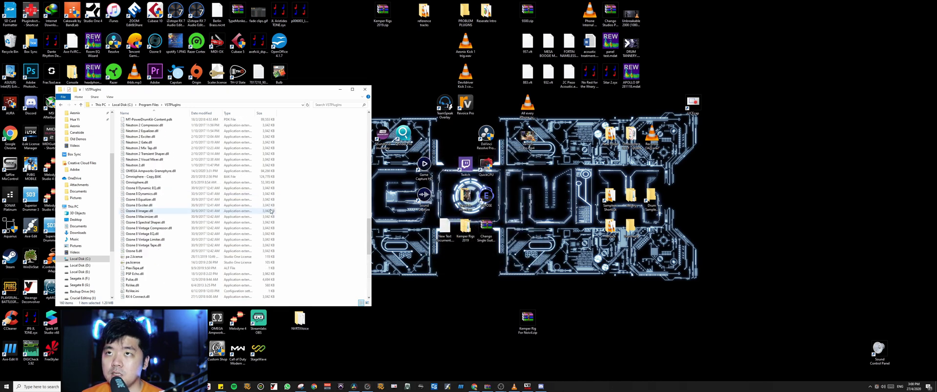
{"action": "scroll", "coordinate": [271, 212], "scroll_direction": "up", "scroll_amount": 10}
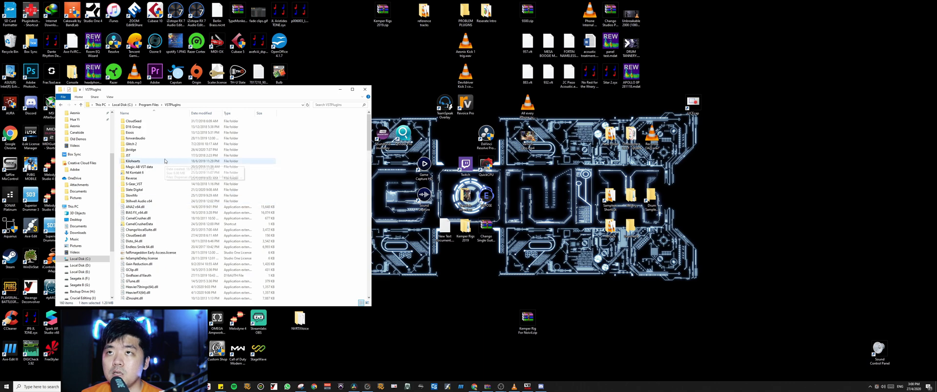
{"action": "double_click", "coordinate": [157, 150]}
{"action": "key", "text": "v"}
{"action": "key", "text": "shift+Down"}
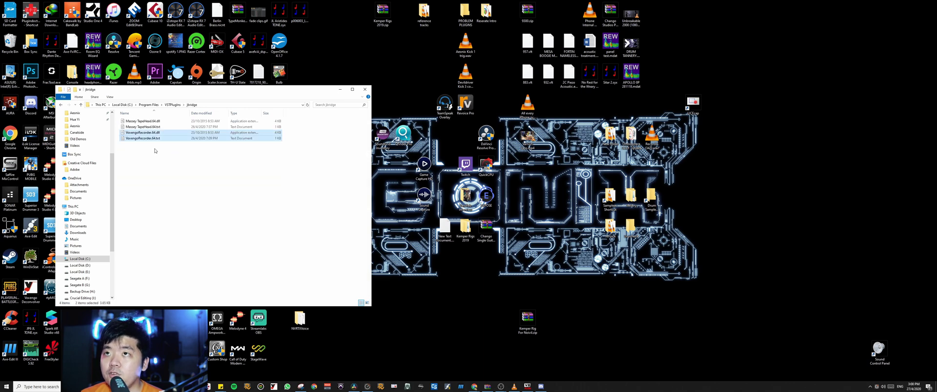
{"action": "left_click", "coordinate": [155, 150]}
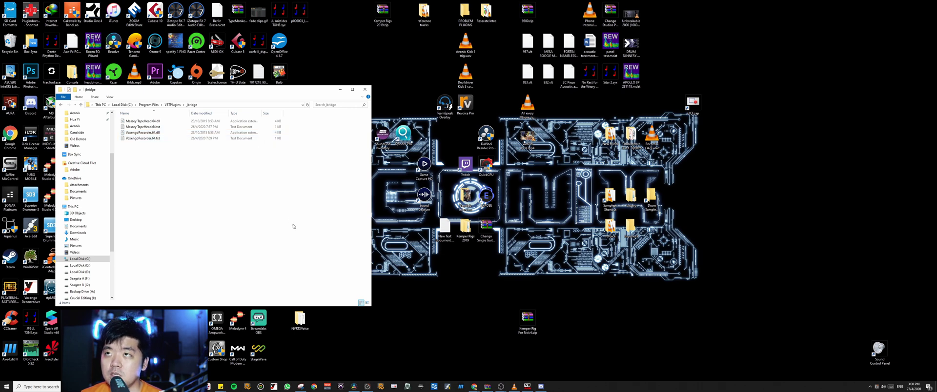
{"action": "left_click", "coordinate": [339, 90]}
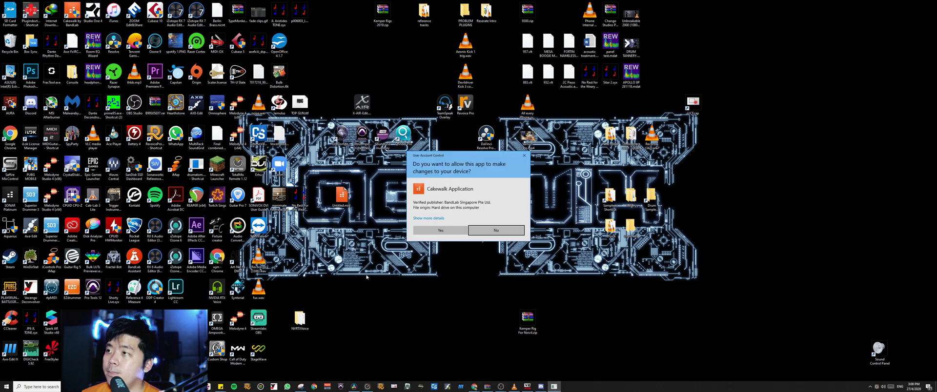
Allow Cakewalk to run and open the recent Canalside.cwp project.
{"action": "left_click", "coordinate": [445, 231]}
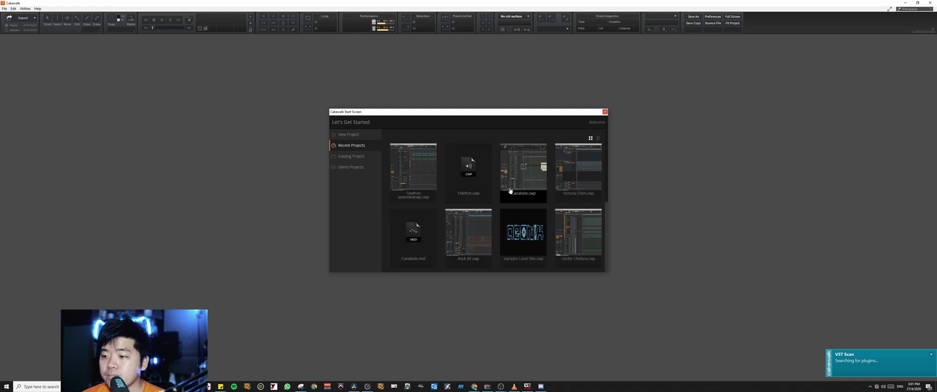
{"action": "left_click", "coordinate": [459, 178]}
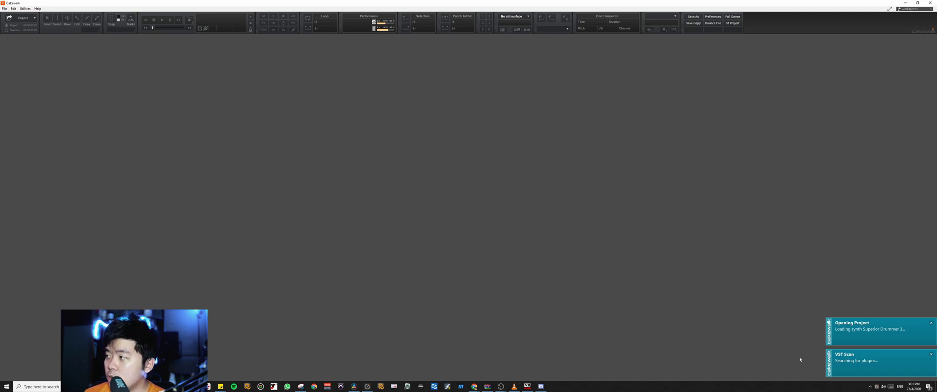
Open Windows Sound settings from the taskbar speaker icon.
{"action": "right_click", "coordinate": [885, 388]}
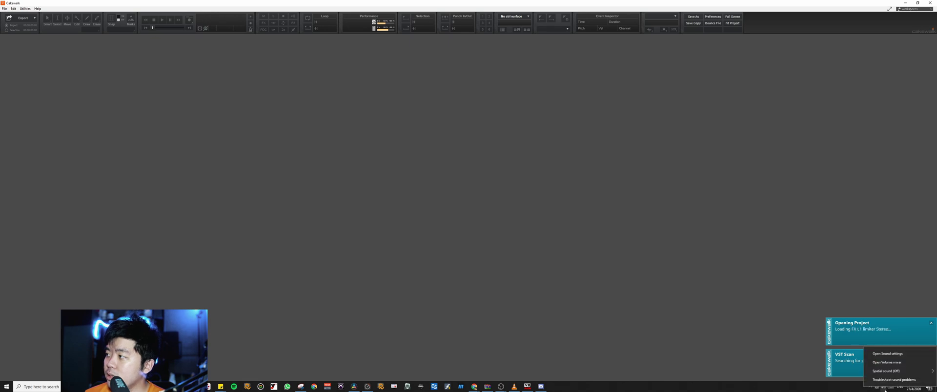
{"action": "left_click", "coordinate": [907, 355]}
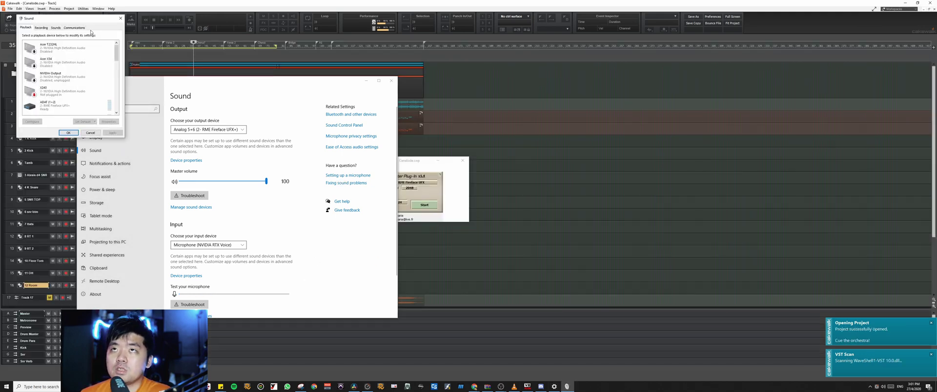
{"action": "left_click_drag", "start_coordinate": [92, 19], "coordinate": [443, 115]}
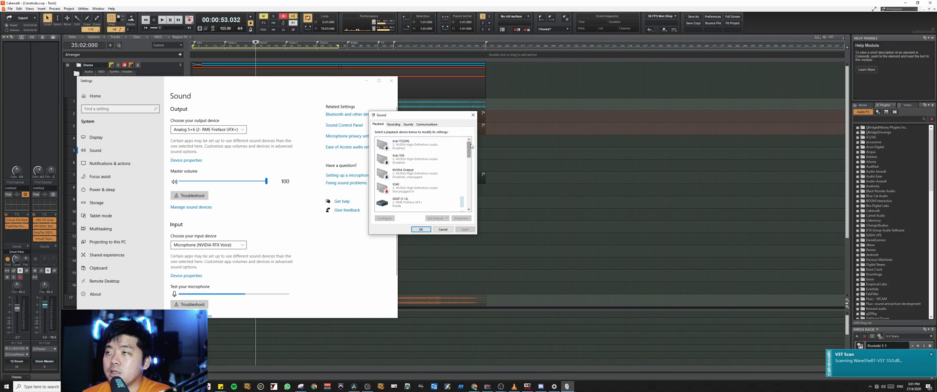
{"action": "left_click_drag", "start_coordinate": [471, 145], "coordinate": [469, 198]}
{"action": "left_click", "coordinate": [401, 194]}
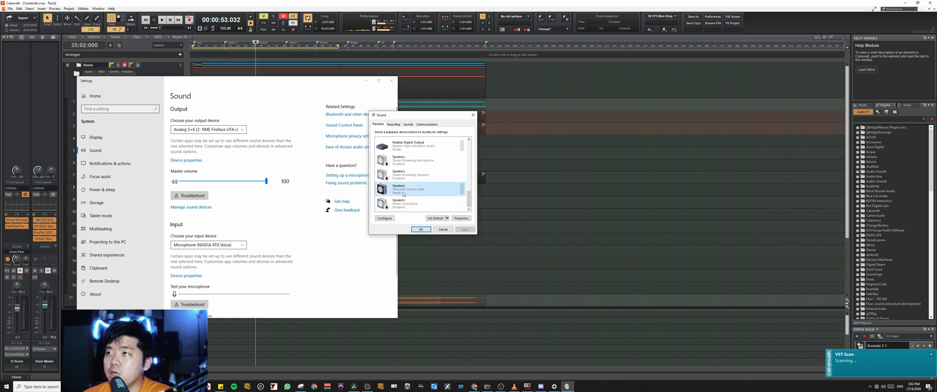
{"action": "right_click", "coordinate": [404, 194]}
{"action": "left_click", "coordinate": [452, 220]}
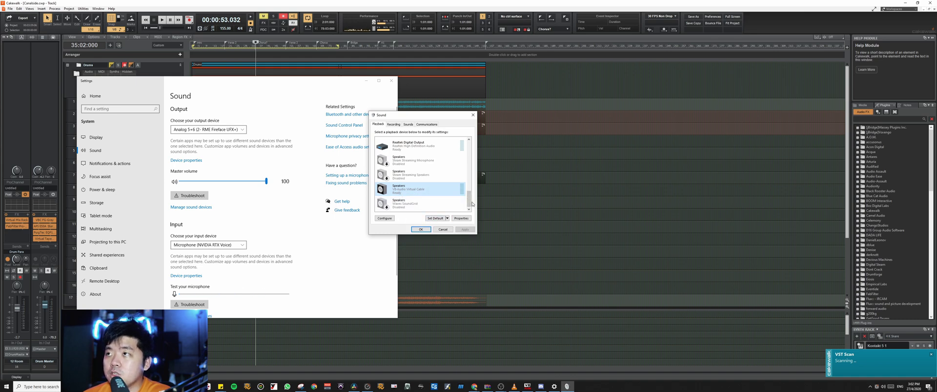
{"action": "scroll", "coordinate": [439, 190], "scroll_direction": "up", "scroll_amount": 3}
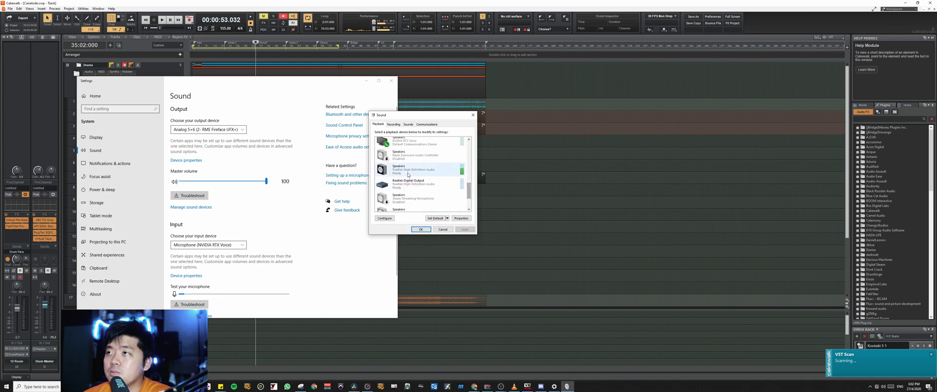
{"action": "right_click", "coordinate": [410, 174]}
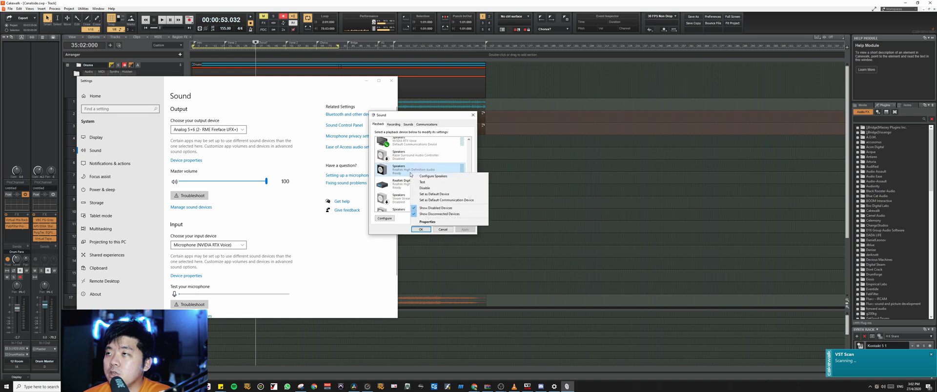
{"action": "left_click", "coordinate": [403, 176]}
{"action": "left_click", "coordinate": [398, 185]}
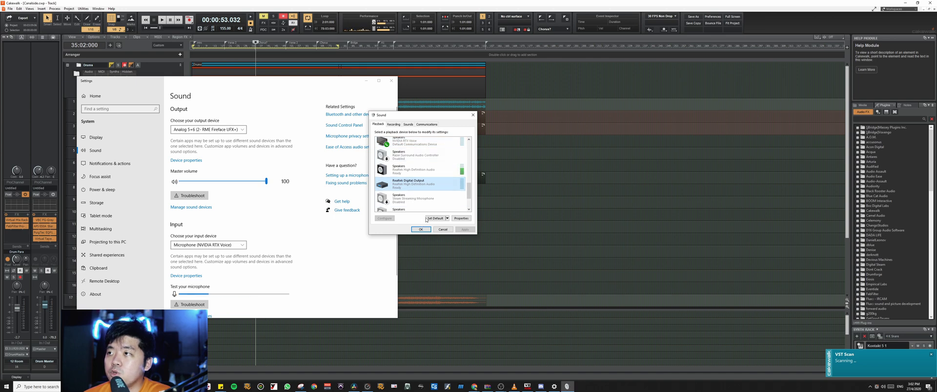
{"action": "left_click", "coordinate": [435, 231]}
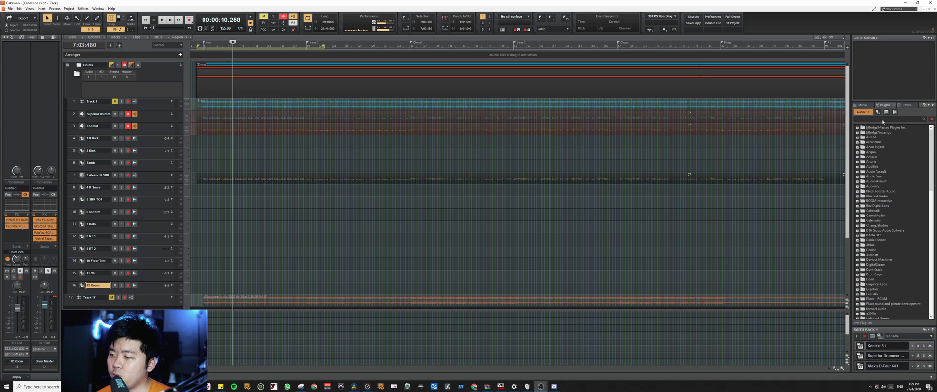
Add the bridged VoxengoRecorder plugin to the Master bus effects bin.
{"action": "left_click", "coordinate": [883, 119]}
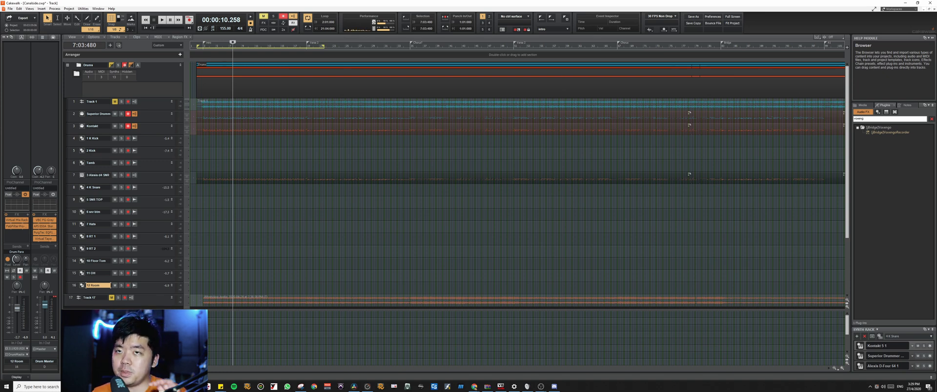
{"action": "left_click", "coordinate": [673, 191]}
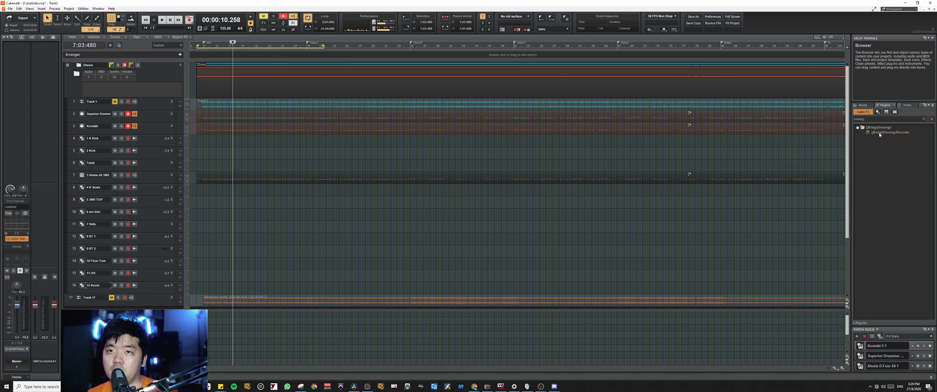
{"action": "left_click_drag", "start_coordinate": [890, 132], "coordinate": [23, 245]}
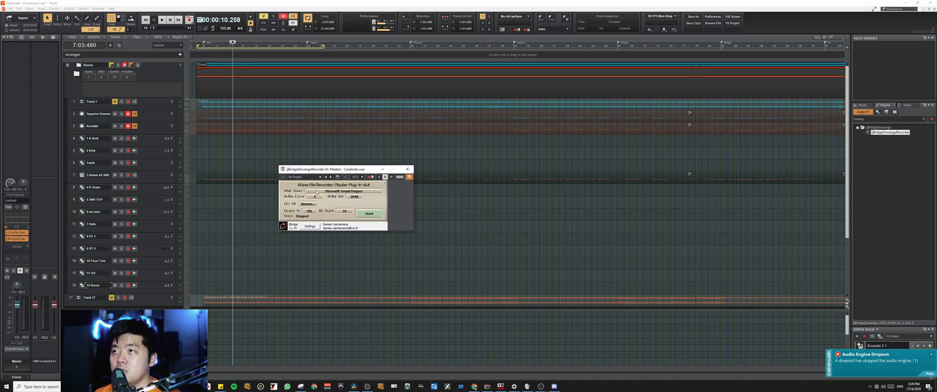
Set the recorder's MME device to Speakers (VB-Audio Virtual Cable) and close the plugin.
{"action": "left_click", "coordinate": [317, 193]}
{"action": "scroll", "coordinate": [328, 220], "scroll_direction": "down", "scroll_amount": 1}
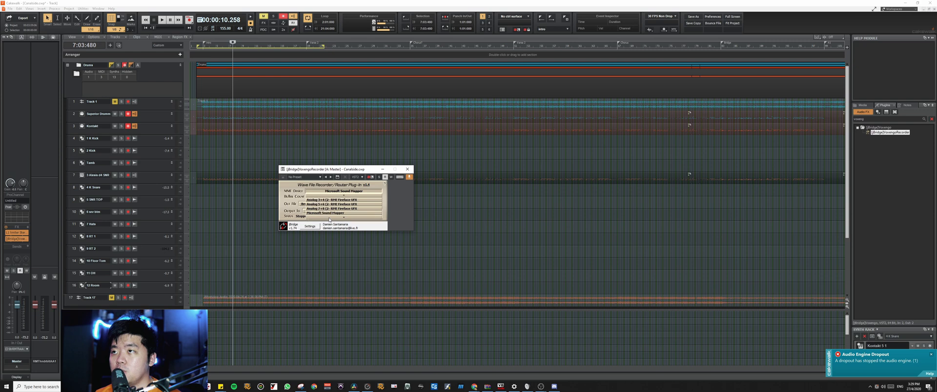
{"action": "scroll", "coordinate": [329, 220], "scroll_direction": "down", "scroll_amount": 4}
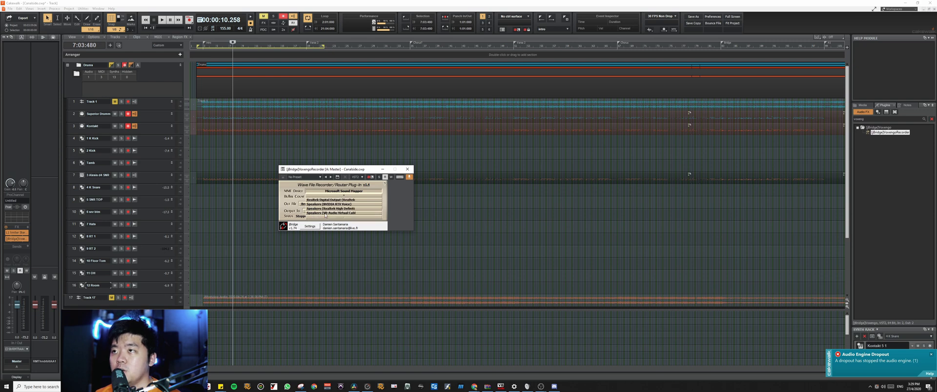
{"action": "left_click", "coordinate": [350, 214]}
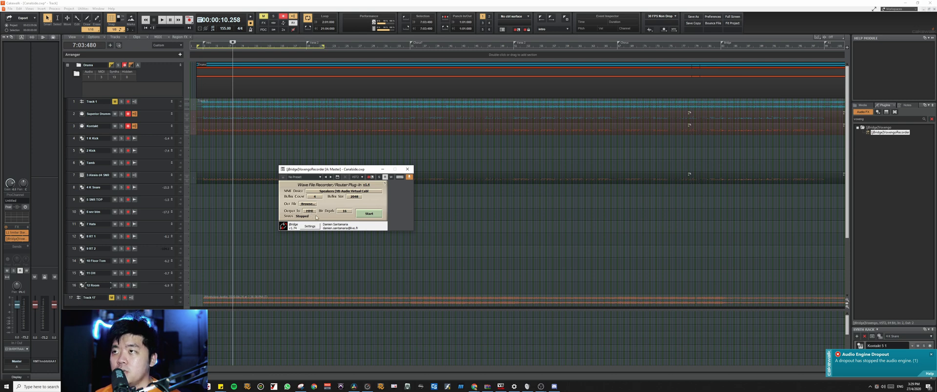
{"action": "left_click", "coordinate": [371, 214]}
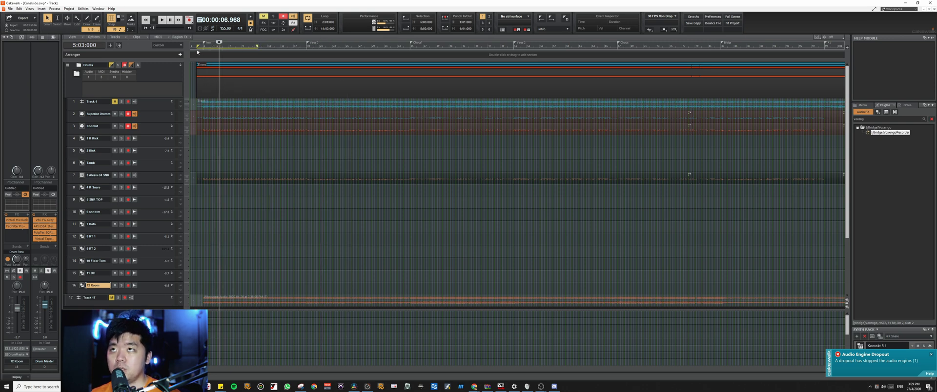
Loop a short section on the time ruler, start playback, and launch OBS Studio via search.
{"action": "left_click_drag", "start_coordinate": [204, 45], "coordinate": [307, 45]}
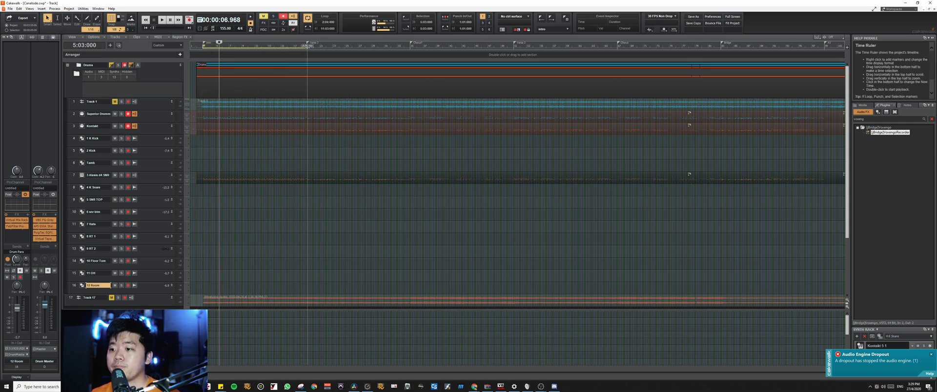
{"action": "key", "text": "space"}
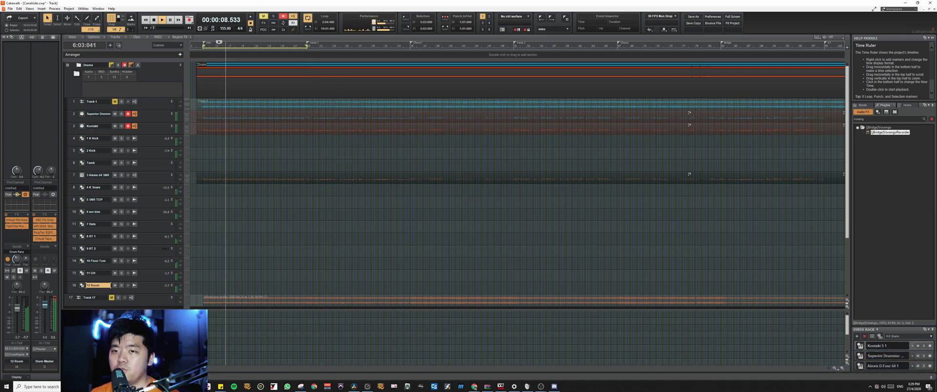
{"action": "key", "text": "super"}
{"action": "type", "text": "obs"}
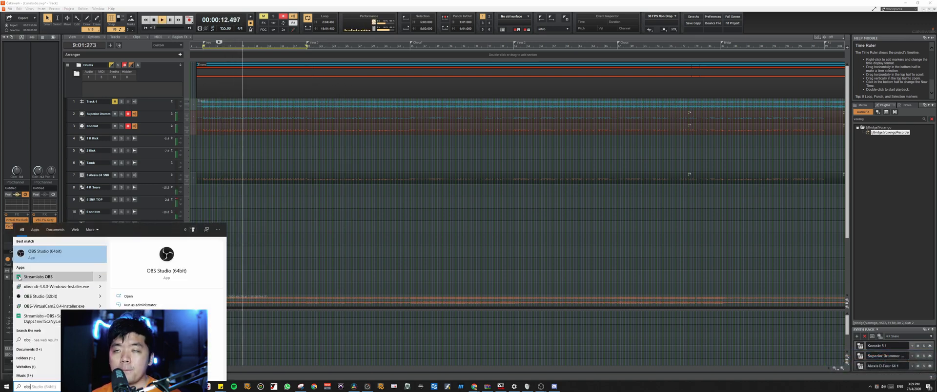
{"action": "key", "text": "Return"}
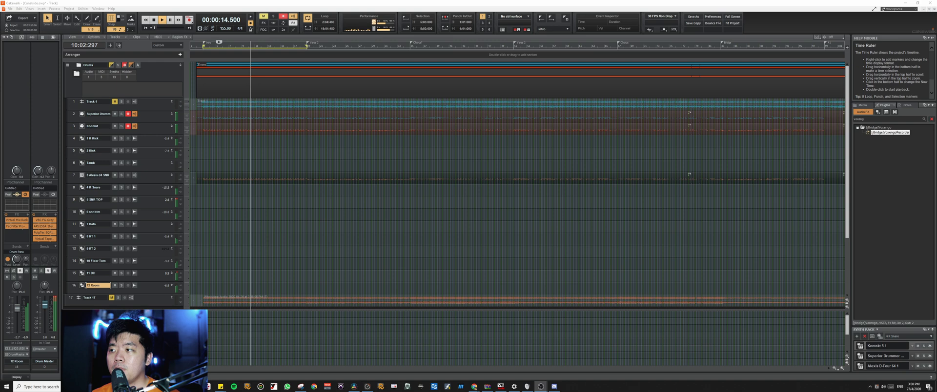
{"action": "mouse_move", "coordinate": [553, 377]}
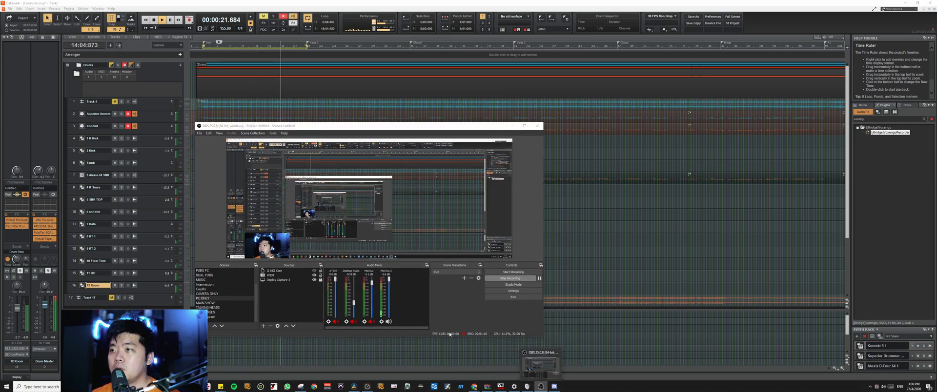
Set Desktop Audio 2 to Speakers (VB-Audio Virtual Cable) and monitoring to Realtek speakers, then apply.
{"action": "left_click", "coordinate": [494, 291]}
{"action": "left_click", "coordinate": [256, 182]}
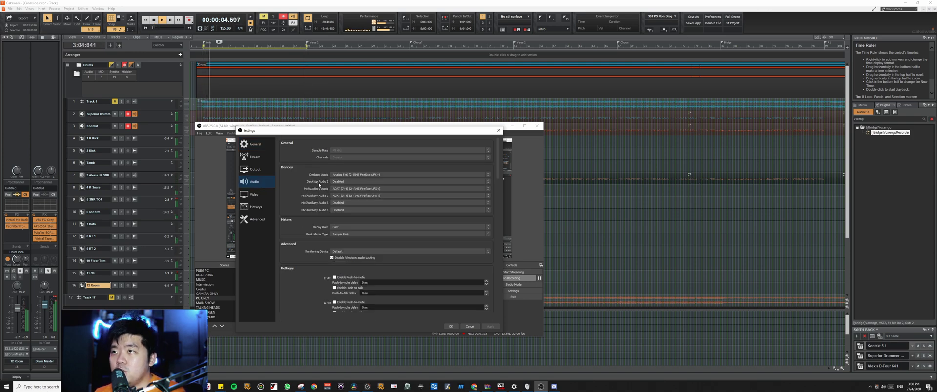
{"action": "left_click", "coordinate": [337, 181]}
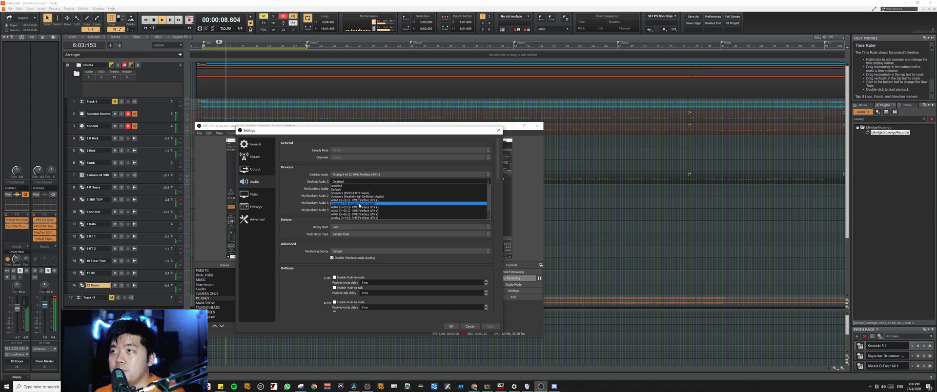
{"action": "left_click", "coordinate": [367, 204]}
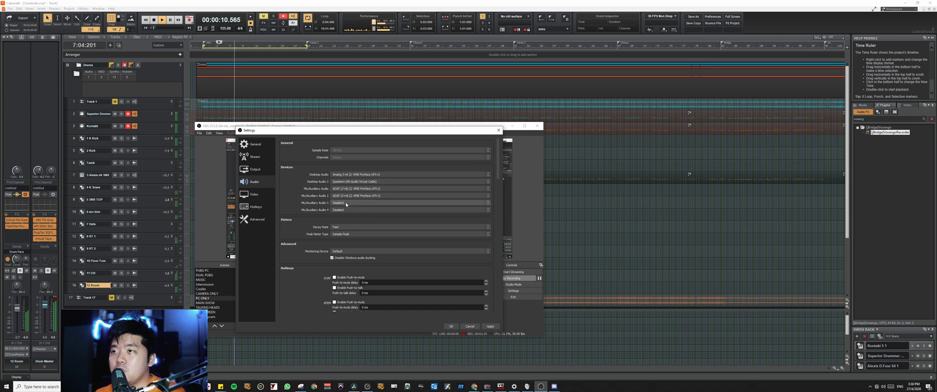
{"action": "left_click", "coordinate": [336, 251]}
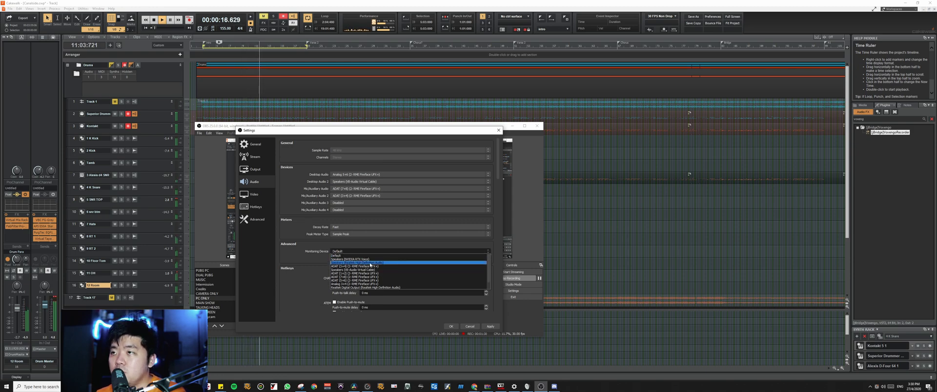
{"action": "left_click", "coordinate": [380, 263]}
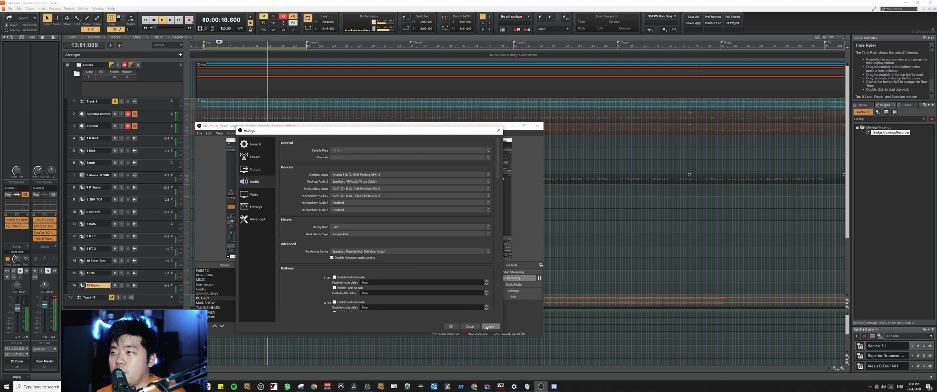
{"action": "left_click", "coordinate": [486, 327]}
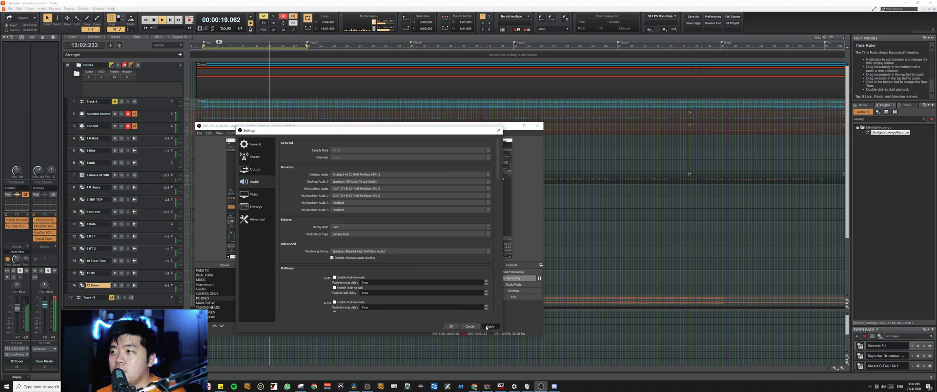
{"action": "left_click", "coordinate": [451, 327]}
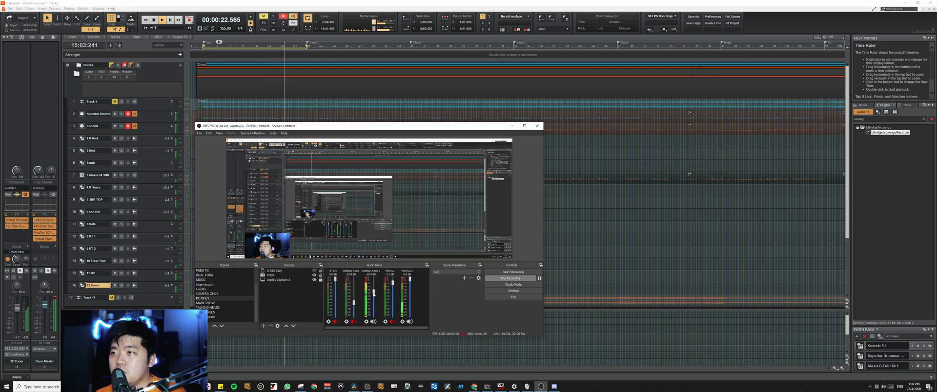
Switch Desktop Audio 2's Audio Monitoring to Monitor and Output, then bring its volume fader back up.
{"action": "left_click_drag", "start_coordinate": [376, 290], "coordinate": [378, 313]}
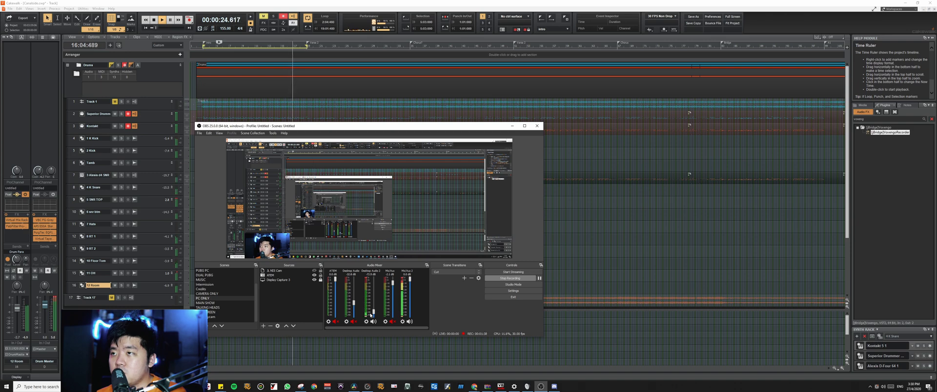
{"action": "left_click", "coordinate": [366, 322]}
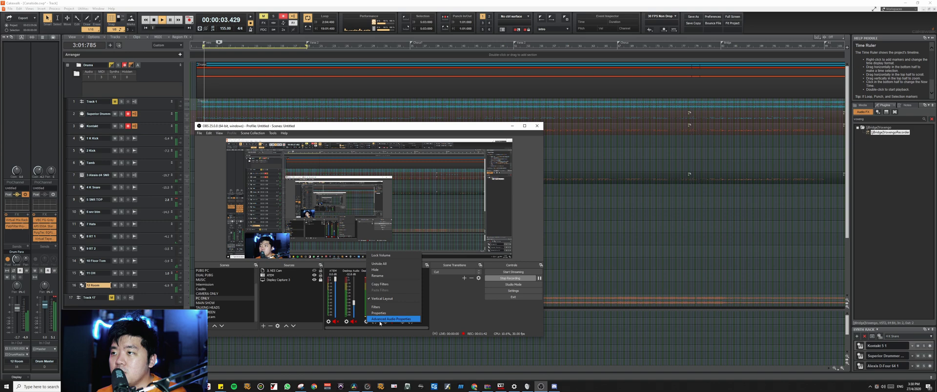
{"action": "left_click", "coordinate": [380, 320]}
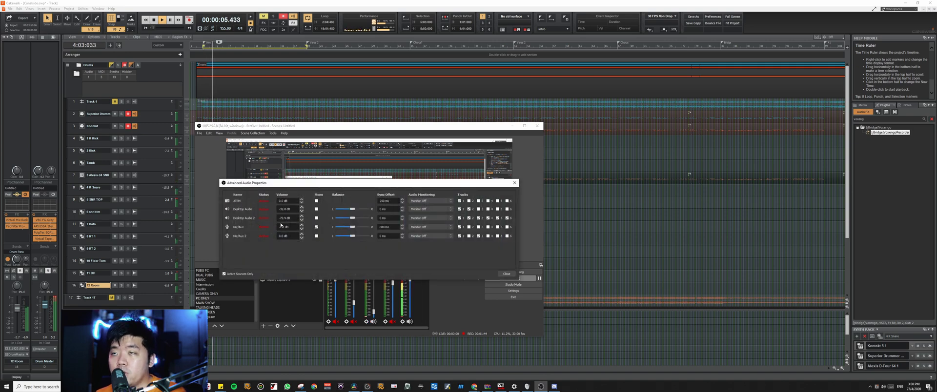
{"action": "left_click", "coordinate": [424, 218]}
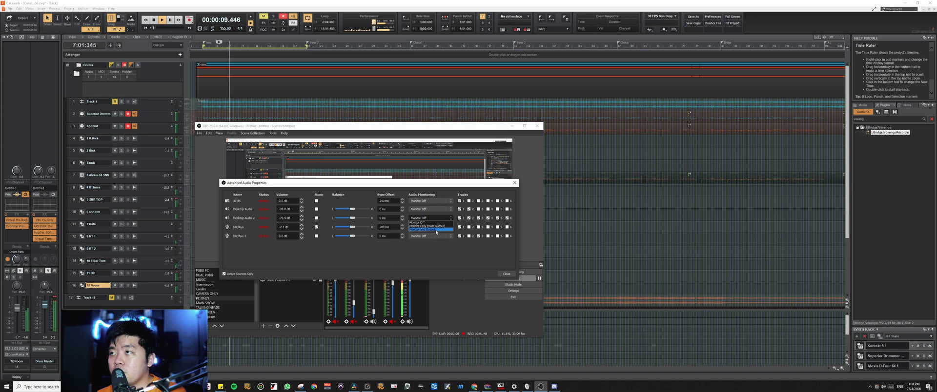
{"action": "left_click", "coordinate": [434, 230]}
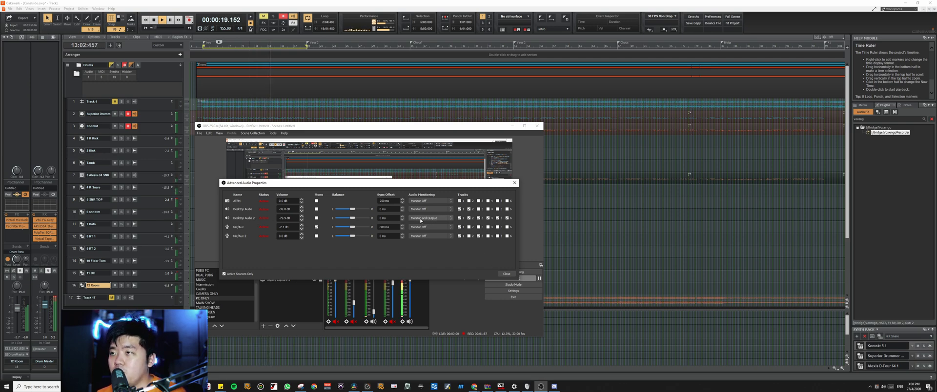
{"action": "left_click_drag", "start_coordinate": [409, 184], "coordinate": [423, 183]}
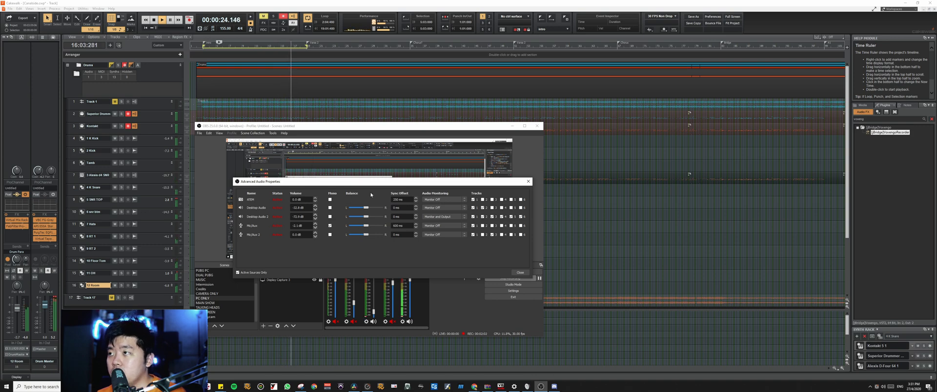
{"action": "left_click", "coordinate": [519, 273]}
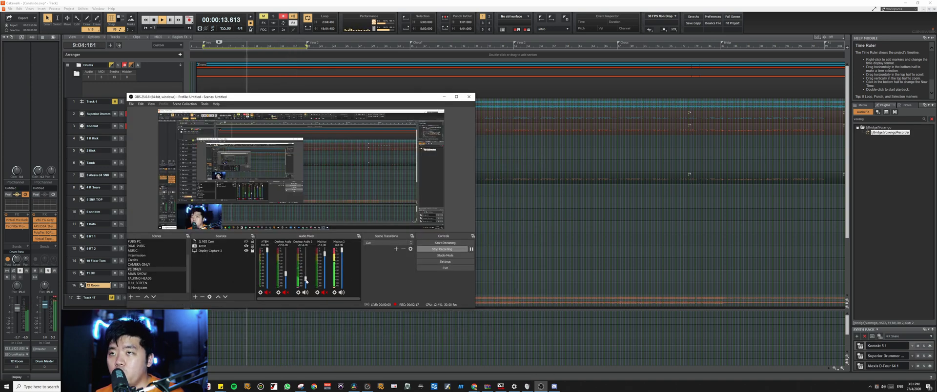
{"action": "left_click_drag", "start_coordinate": [307, 282], "coordinate": [306, 278]}
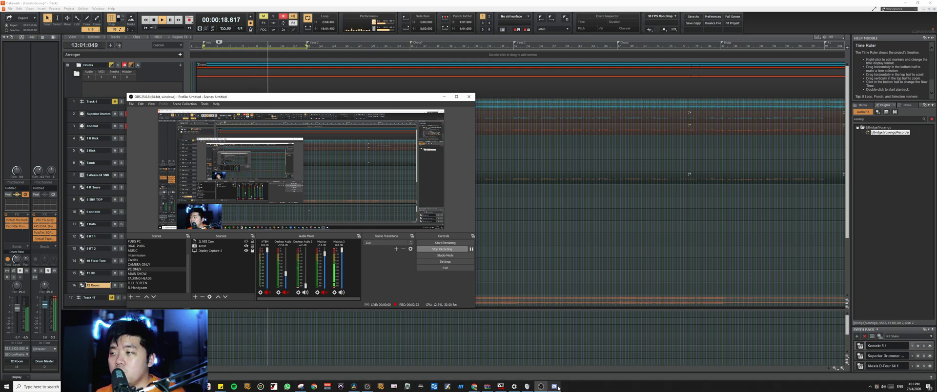
{"action": "left_click", "coordinate": [555, 387]}
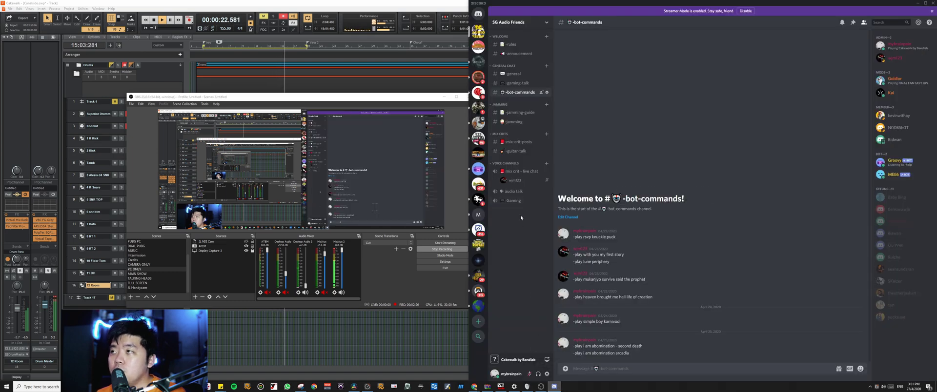
{"action": "left_click", "coordinate": [520, 171]}
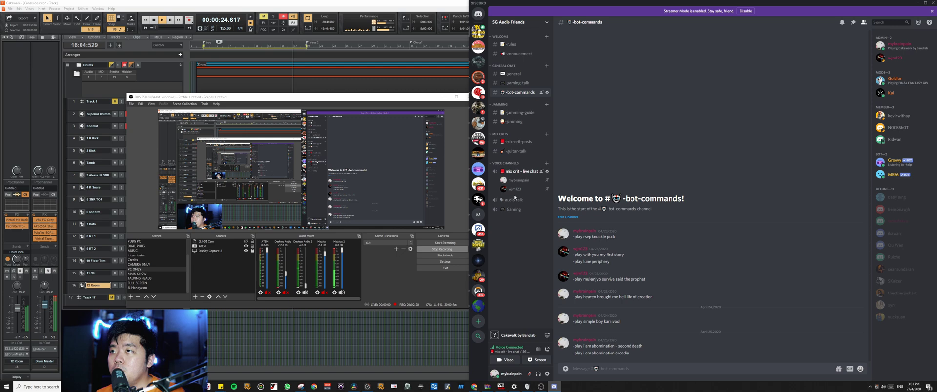
{"action": "left_click_drag", "start_coordinate": [428, 99], "coordinate": [400, 95]}
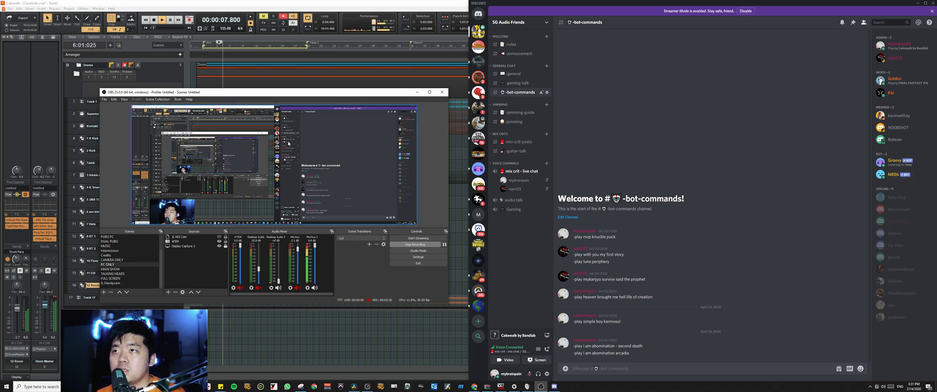
Open a Windowed Projector (Preview) of the OBS preview, try it full screen, then return to Discord.
{"action": "right_click", "coordinate": [270, 195]}
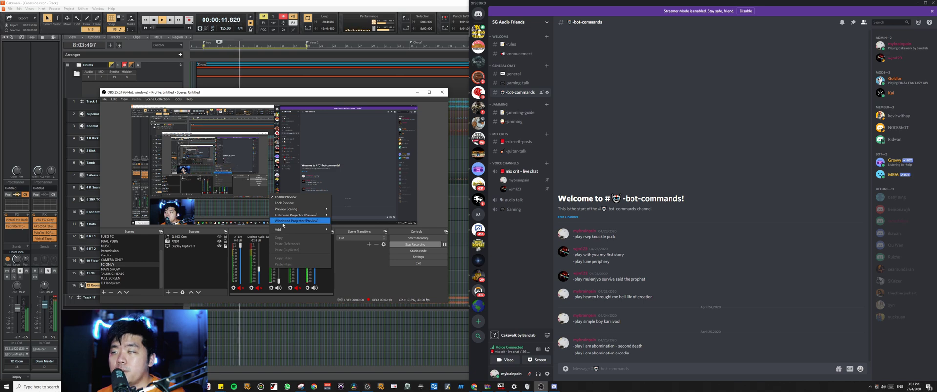
{"action": "left_click", "coordinate": [301, 222]}
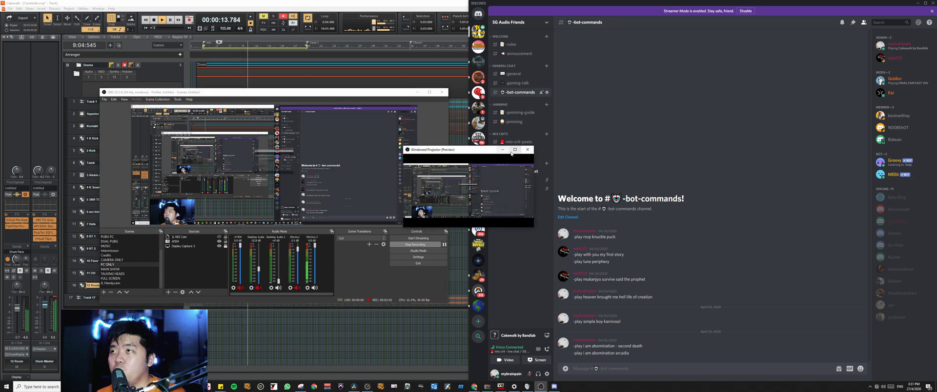
{"action": "left_click_drag", "start_coordinate": [450, 152], "coordinate": [465, 129]}
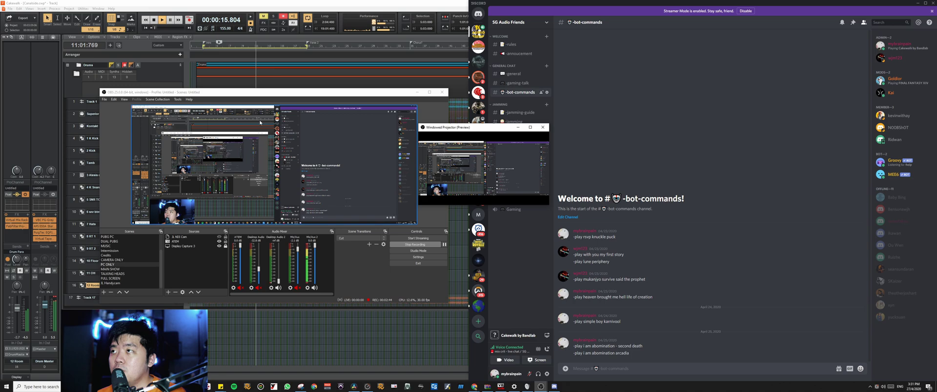
{"action": "double_click", "coordinate": [427, 149]}
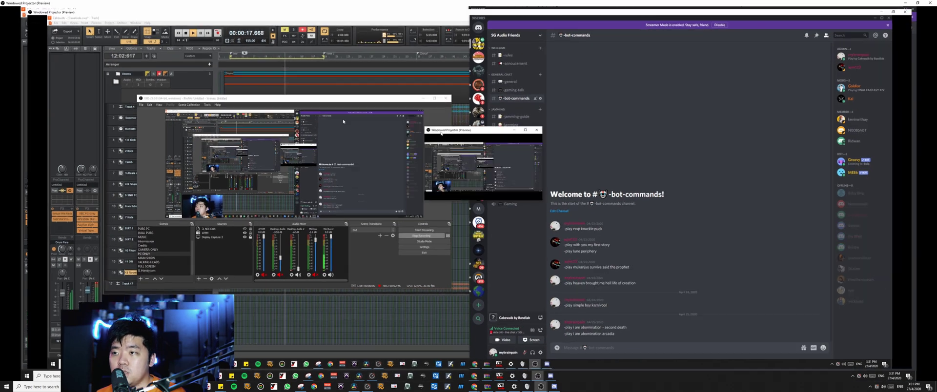
{"action": "left_click", "coordinate": [541, 387]}
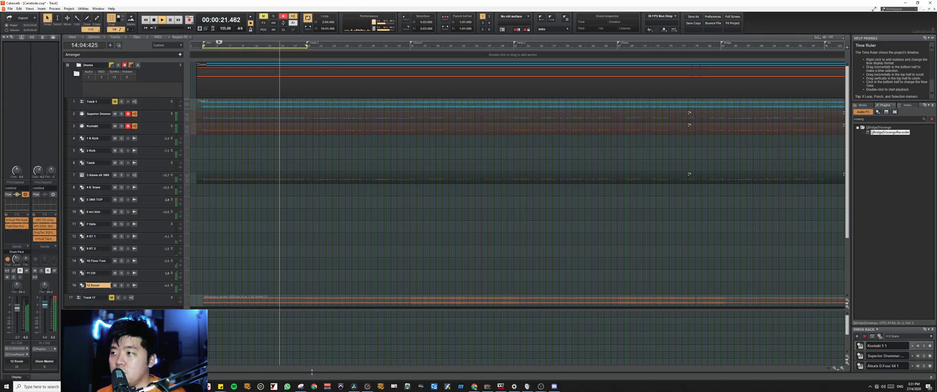
{"action": "left_click", "coordinate": [554, 386]}
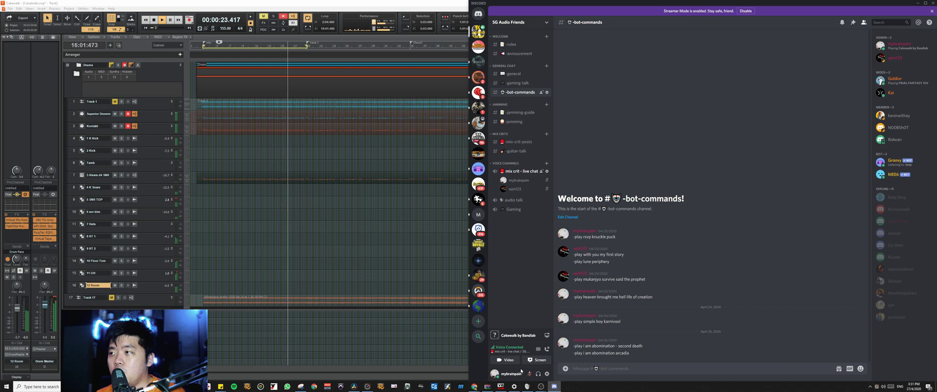
Start the Go Live setup, look at changing the source, then cancel.
{"action": "left_click", "coordinate": [547, 336]}
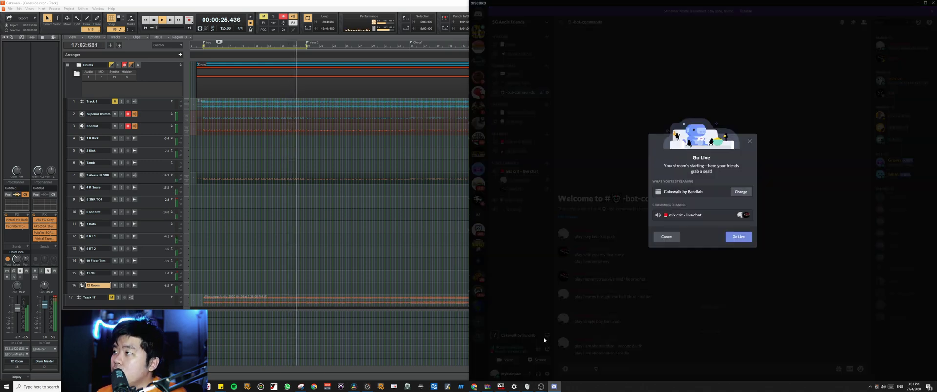
{"action": "left_click", "coordinate": [741, 191]}
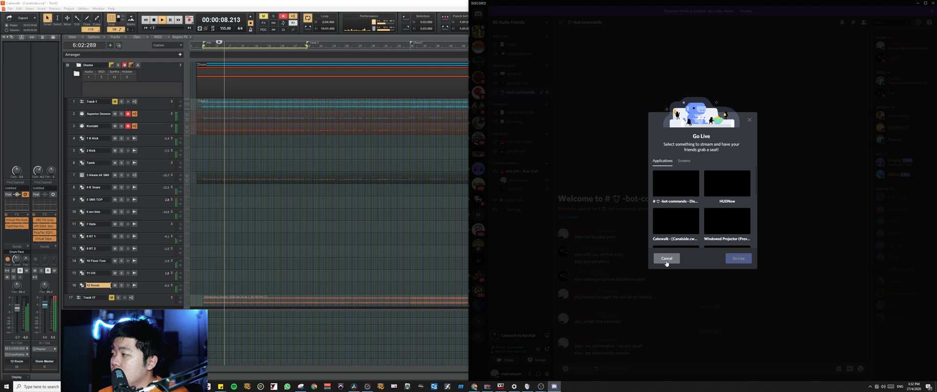
{"action": "left_click", "coordinate": [667, 258]}
Quit Discord from the tray, relaunch it from the desktop, and reopen SG Audio Friends.
{"action": "left_click", "coordinate": [870, 387]}
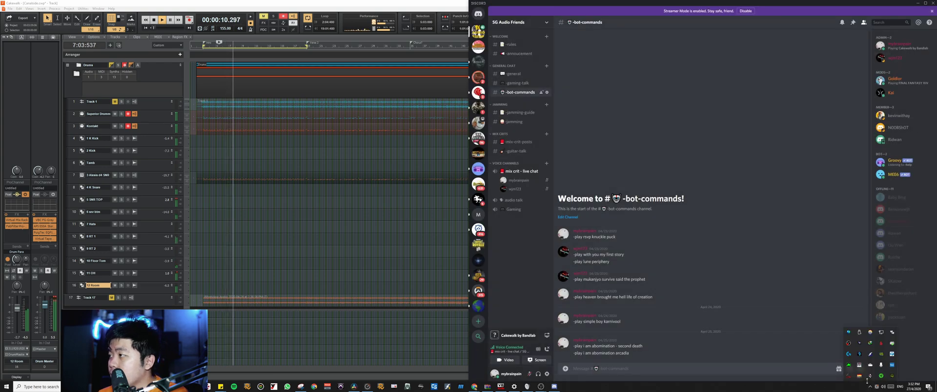
{"action": "right_click", "coordinate": [870, 378]}
{"action": "left_click", "coordinate": [884, 372]}
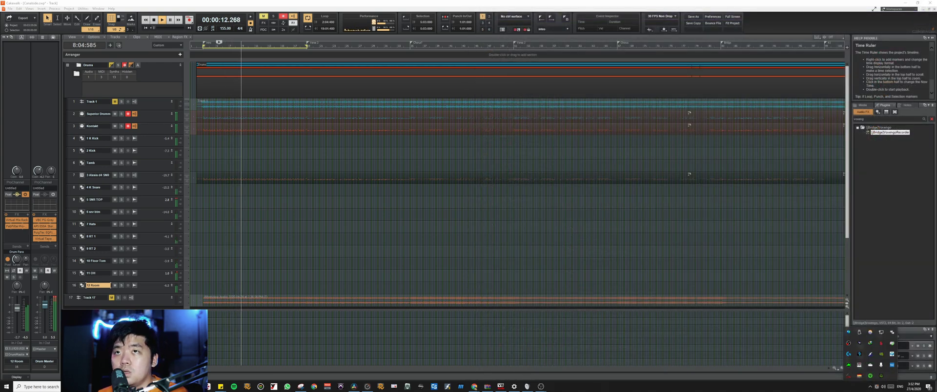
{"action": "key", "text": "super+d"}
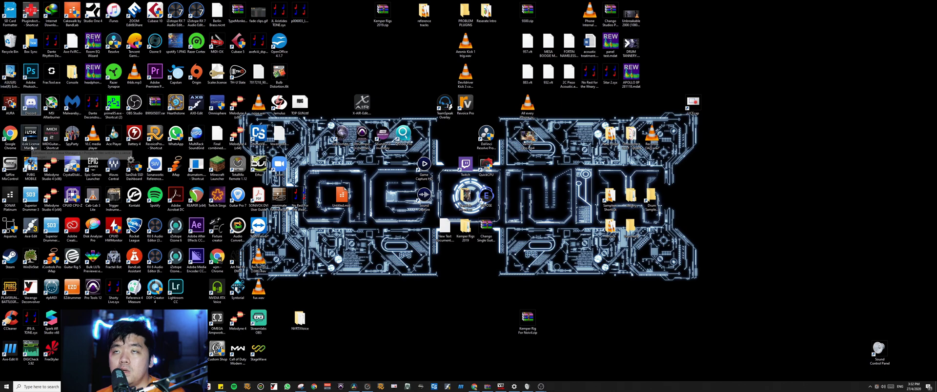
{"action": "double_click", "coordinate": [30, 104]}
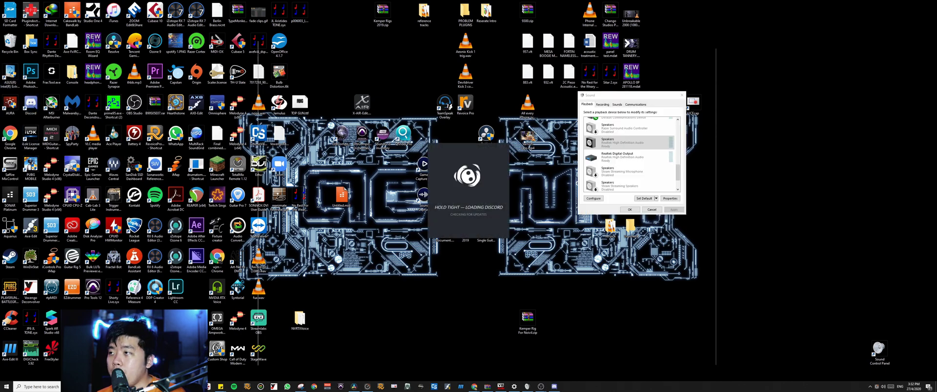
{"action": "key", "text": "super+d"}
{"action": "left_click", "coordinate": [504, 351]}
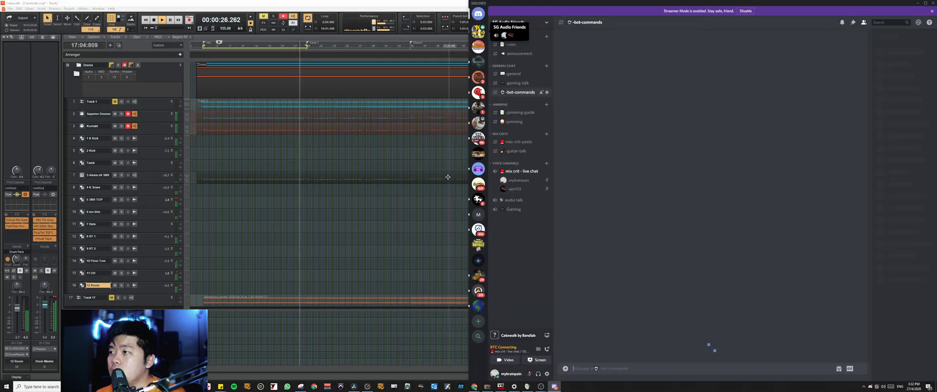
Go live in mix crit - live chat streaming the Windowed Projector (Preview) window.
{"action": "left_click", "coordinate": [547, 335]}
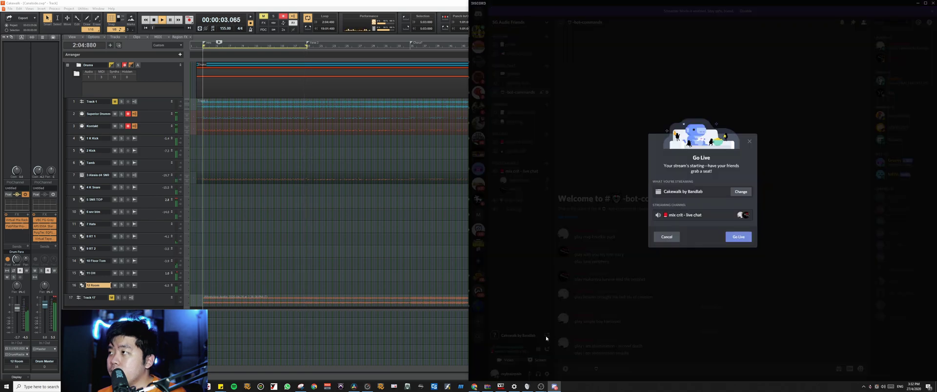
{"action": "left_click", "coordinate": [737, 192]}
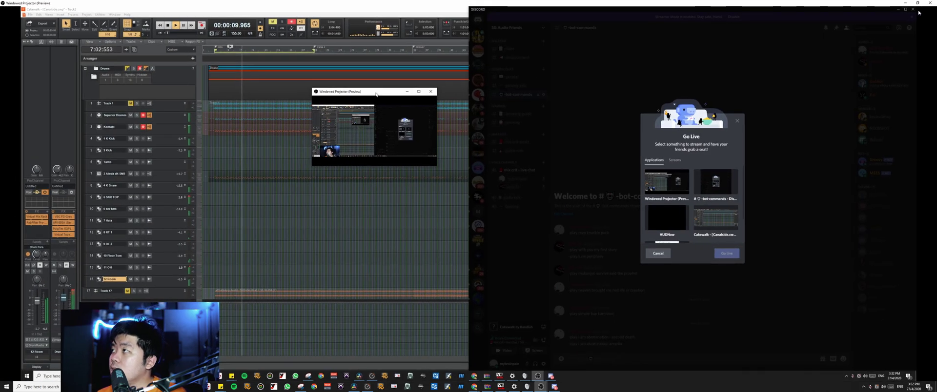
{"action": "left_click", "coordinate": [554, 387]}
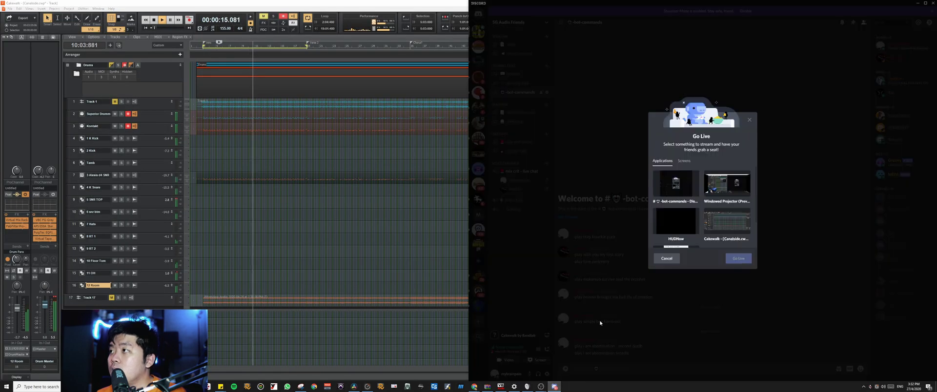
{"action": "scroll", "coordinate": [719, 232], "scroll_direction": "down", "scroll_amount": 1}
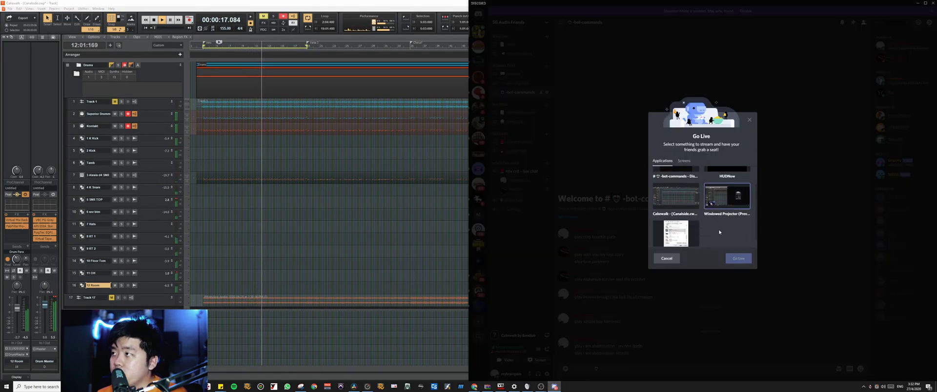
{"action": "left_click", "coordinate": [726, 196]}
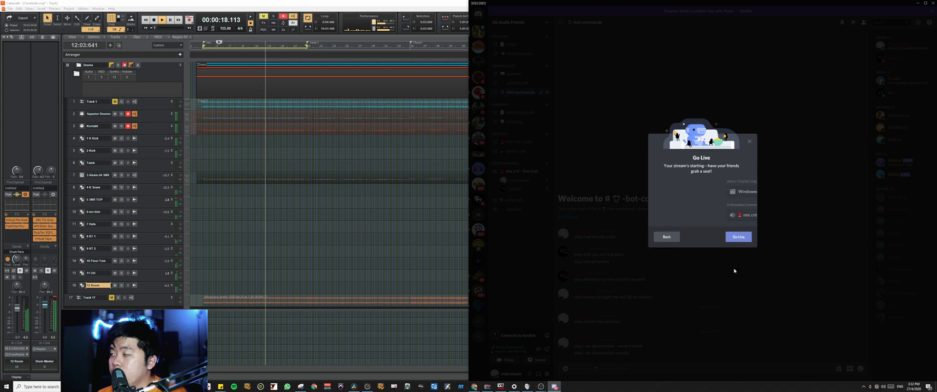
{"action": "left_click", "coordinate": [737, 237]}
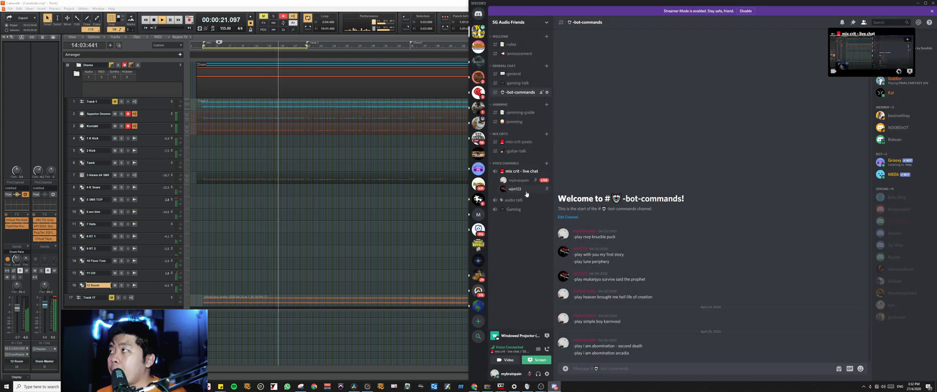
{"action": "left_click", "coordinate": [514, 189]}
{"action": "key", "text": "Escape"}
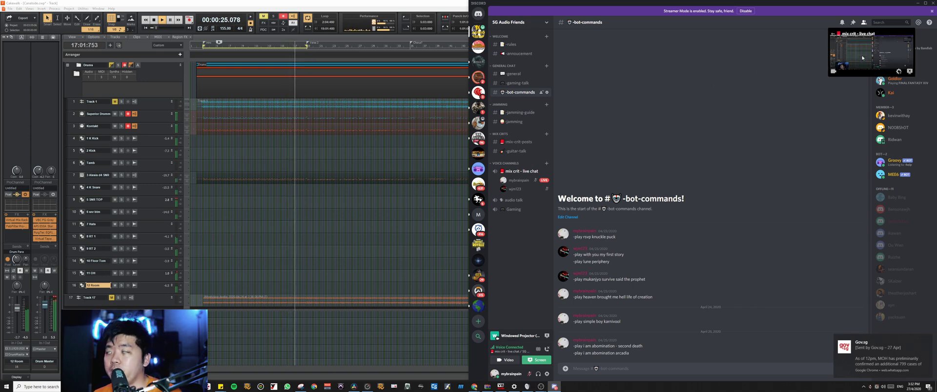
Bring Cakewalk forward, open the L1 Limiter, and snap Cakewalk to the left half.
{"action": "left_click", "coordinate": [226, 267]}
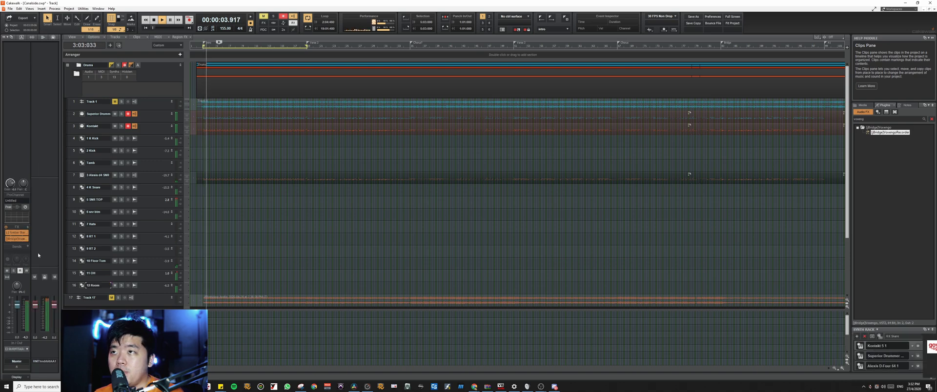
{"action": "double_click", "coordinate": [16, 233]}
{"action": "double_click", "coordinate": [371, 3]}
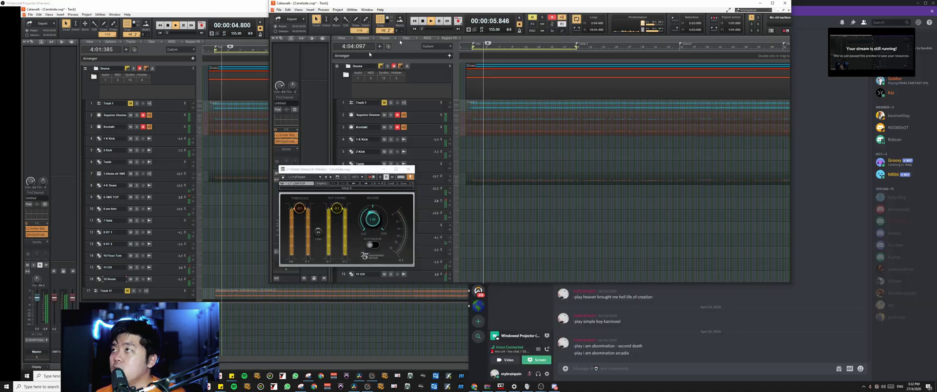
{"action": "key", "text": "super+Left"}
{"action": "left_click", "coordinate": [254, 2]}
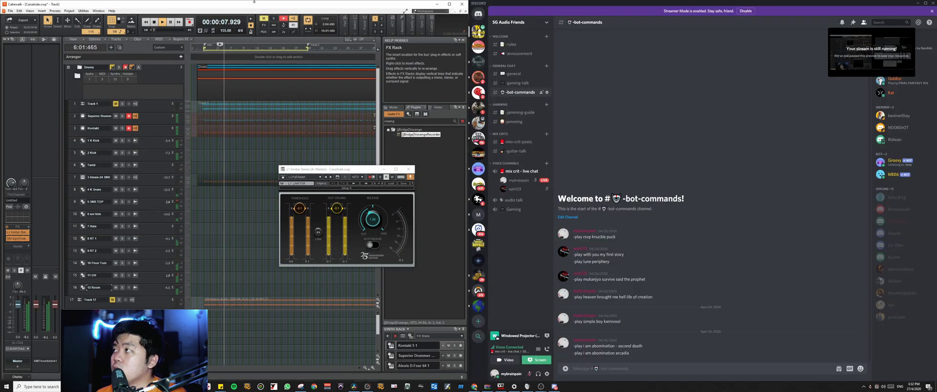
{"action": "left_click_drag", "start_coordinate": [358, 169], "coordinate": [303, 161]}
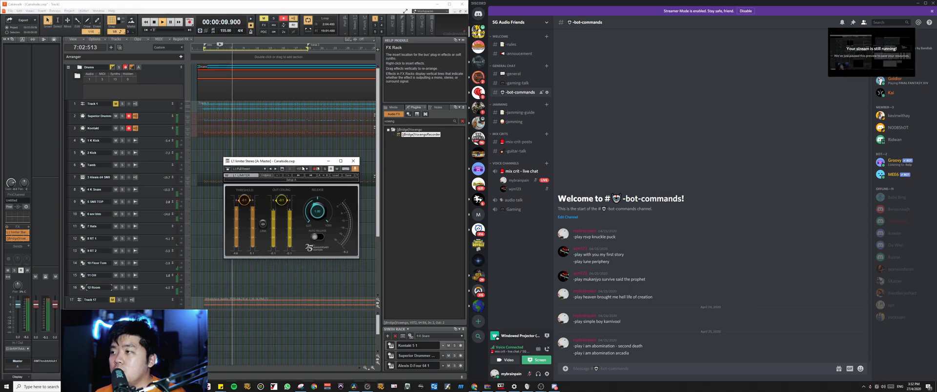
Switch the Discord stream to Screen 1, then stop streaming.
{"action": "left_click", "coordinate": [546, 335]}
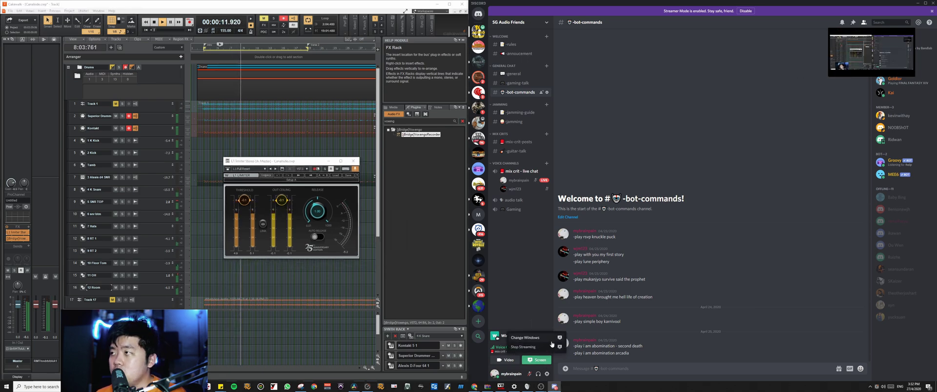
{"action": "left_click", "coordinate": [532, 338]}
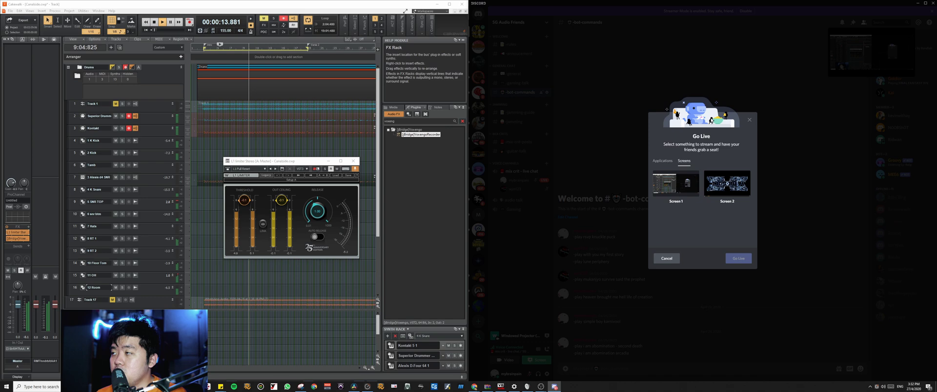
{"action": "left_click", "coordinate": [676, 184]}
{"action": "left_click", "coordinate": [739, 245]}
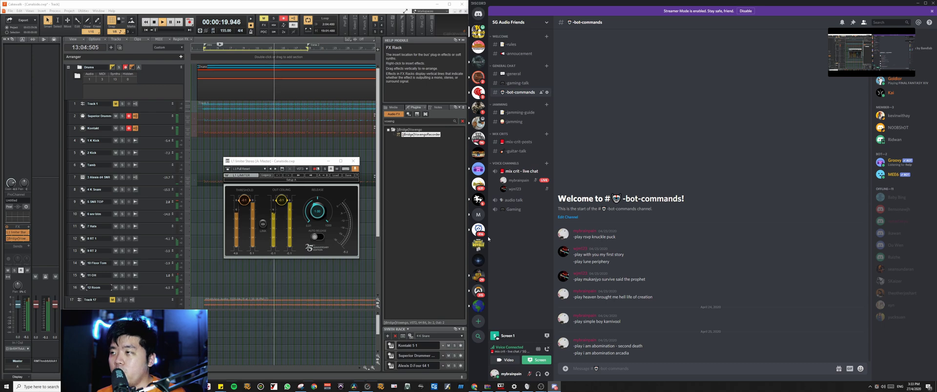
{"action": "left_click", "coordinate": [548, 341]}
Dismiss the feedback prompt and go live streaming the Windowed Projector.
{"action": "left_click", "coordinate": [565, 348]}
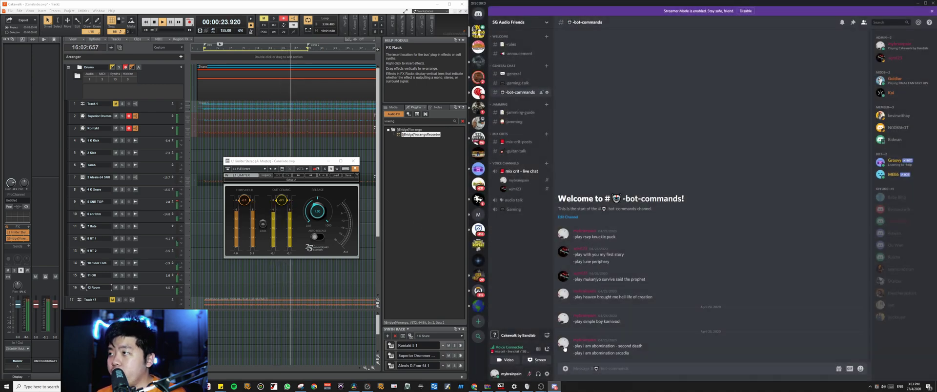
{"action": "left_click", "coordinate": [537, 360]}
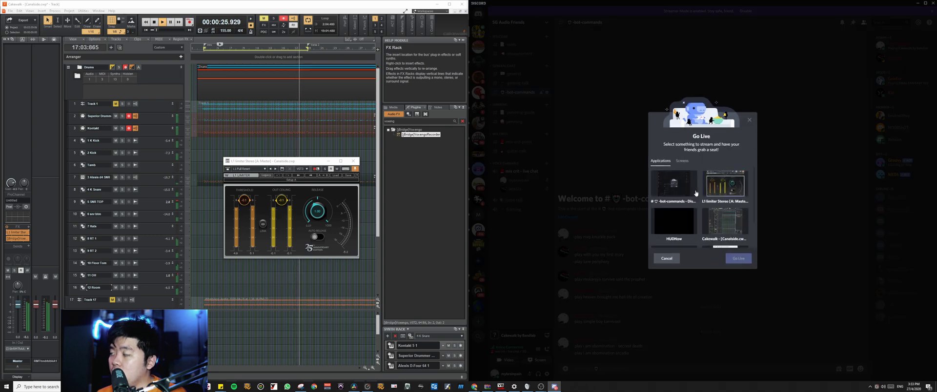
{"action": "scroll", "coordinate": [698, 215], "scroll_direction": "down", "scroll_amount": 2}
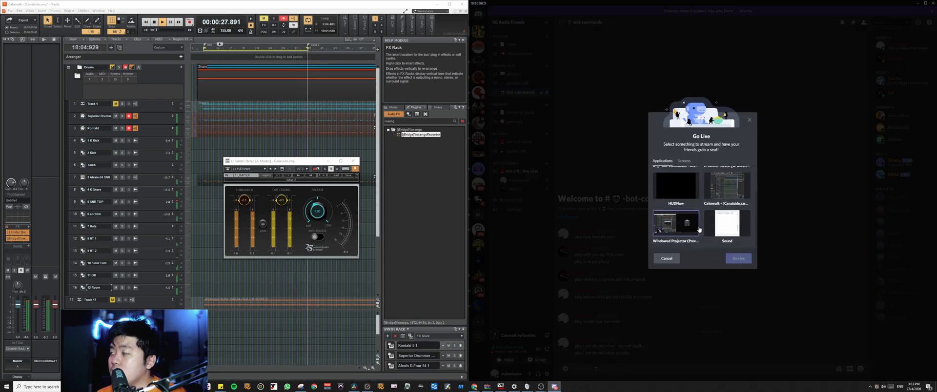
{"action": "left_click", "coordinate": [699, 229]}
{"action": "left_click", "coordinate": [738, 236]}
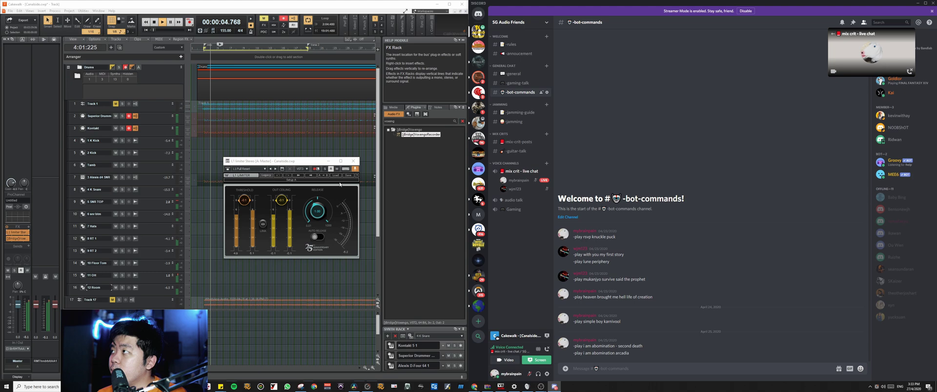
Move the L1 Limiter plugin window aside and close it.
{"action": "left_click_drag", "start_coordinate": [312, 161], "coordinate": [286, 144]}
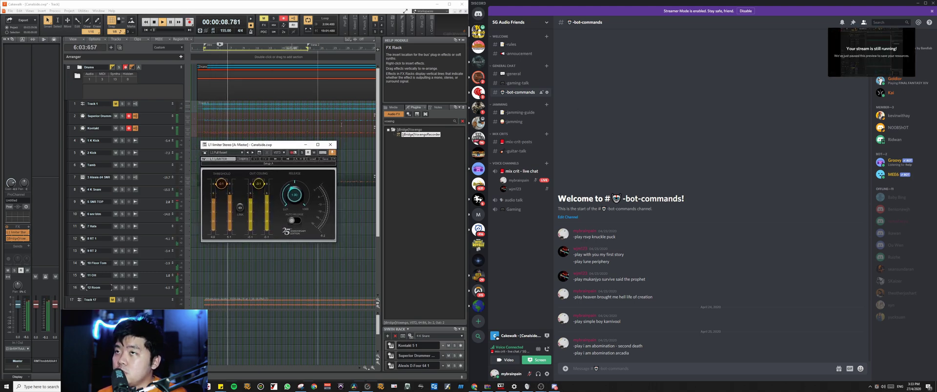
{"action": "mouse_move", "coordinate": [849, 56]}
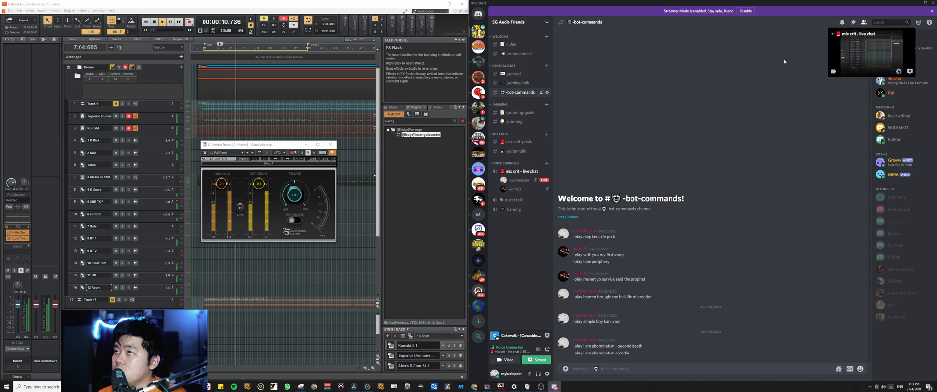
{"action": "left_click", "coordinate": [330, 144]}
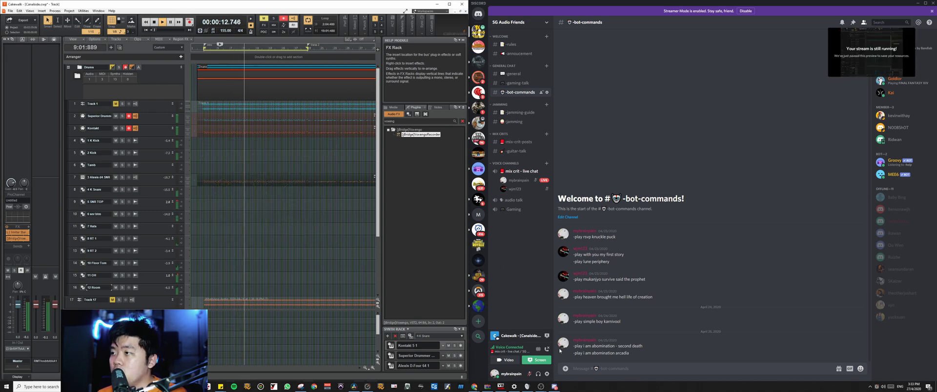
Change the stream source back to the Windowed Projector and go live again.
{"action": "left_click", "coordinate": [547, 336]}
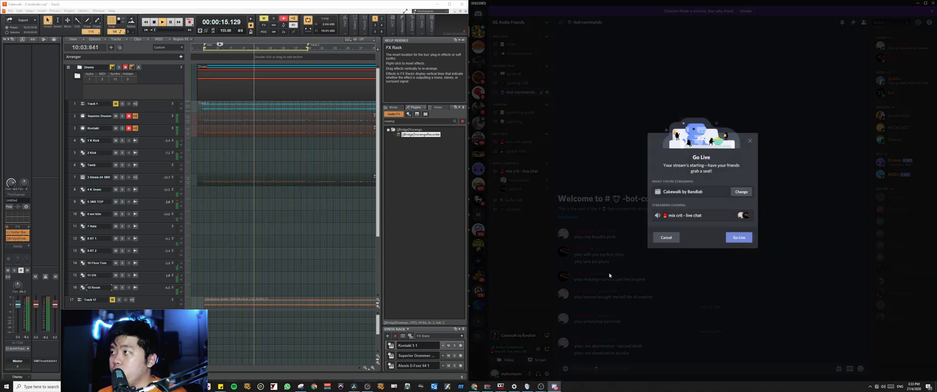
{"action": "left_click", "coordinate": [740, 191]}
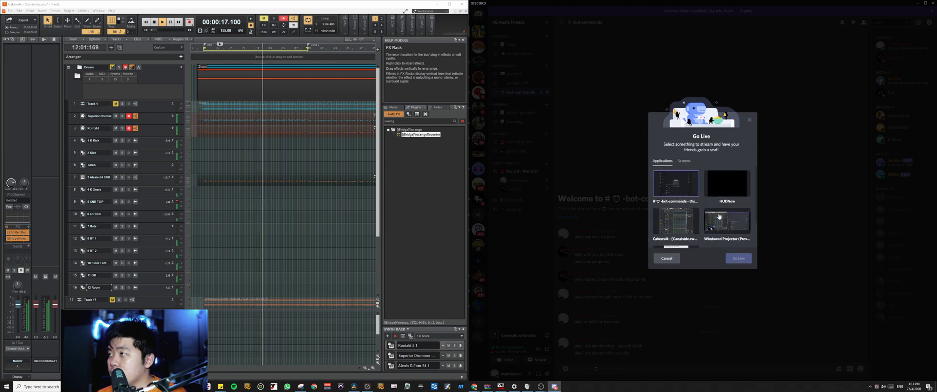
{"action": "left_click", "coordinate": [719, 216]}
{"action": "left_click", "coordinate": [737, 255]}
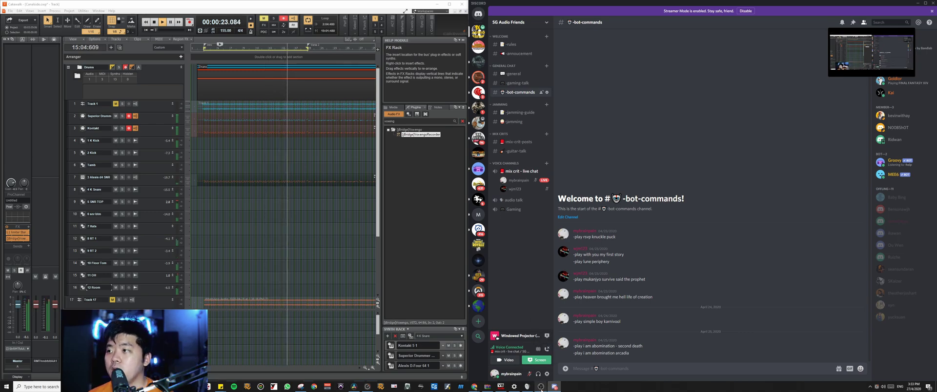
{"action": "mouse_move", "coordinate": [541, 387]}
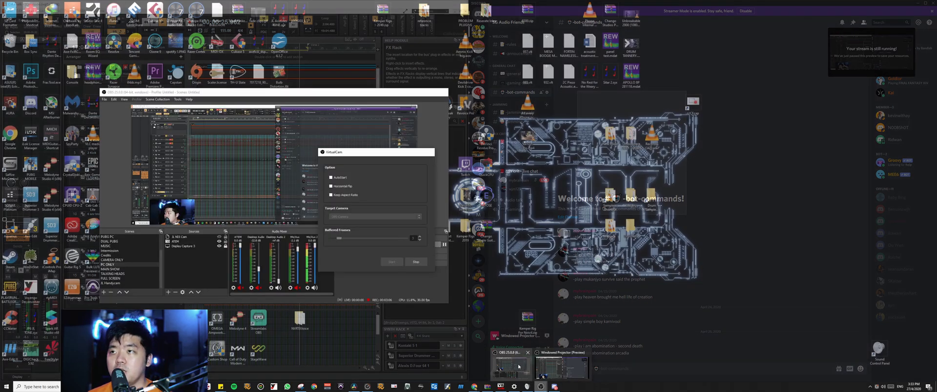
Bring the OBS Studio main window up over the playing Cavalade project.
{"action": "left_click", "coordinate": [512, 366]}
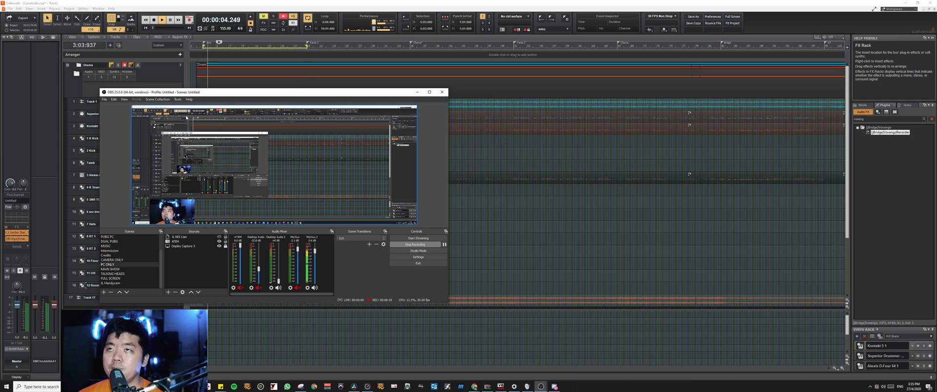
Start OBS VirtualCam with OBS-Camera as the target camera, then switch back to Discord.
{"action": "left_click", "coordinate": [177, 99]}
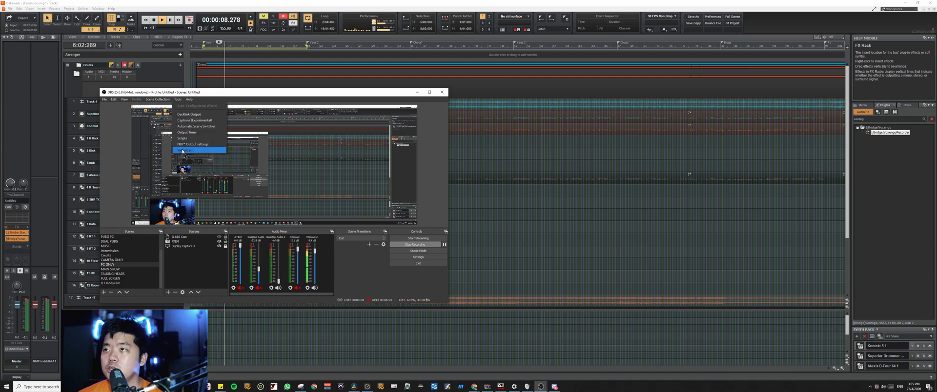
{"action": "left_click", "coordinate": [183, 150]}
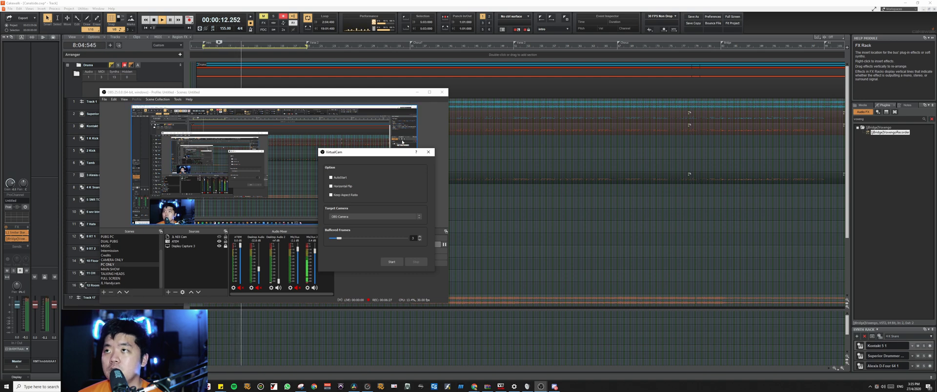
{"action": "left_click", "coordinate": [345, 216]}
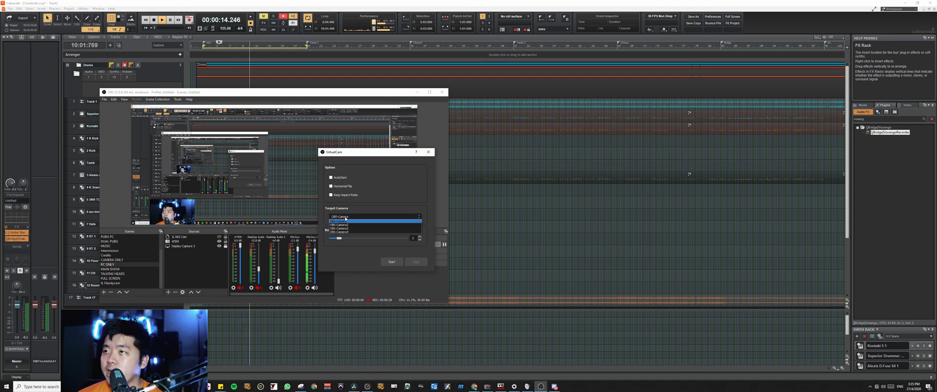
{"action": "left_click", "coordinate": [348, 222]}
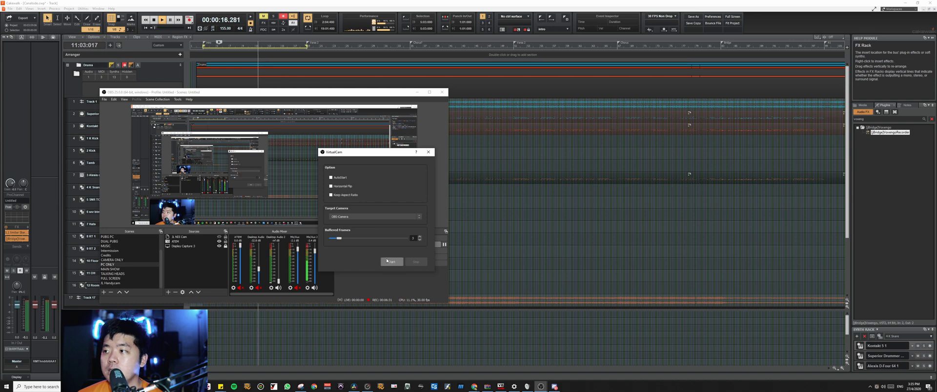
{"action": "key", "text": "alt+Tab"}
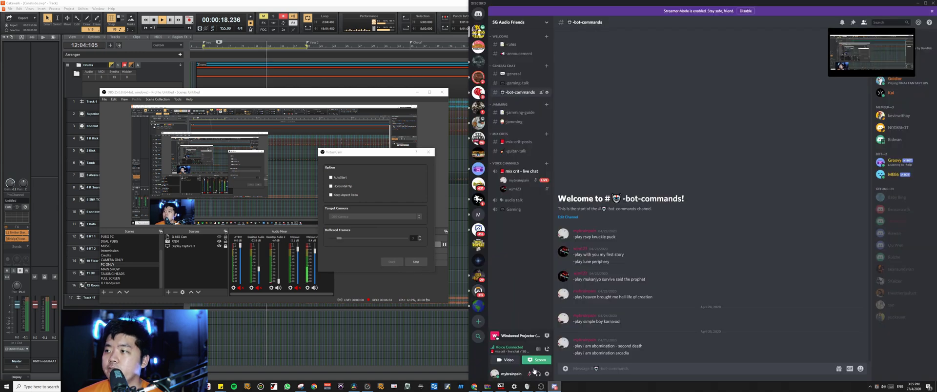
Stop the screen stream, test OBS-Camera in Voice & Video, and turn the camera on in mix crit.
{"action": "left_click", "coordinate": [546, 336]}
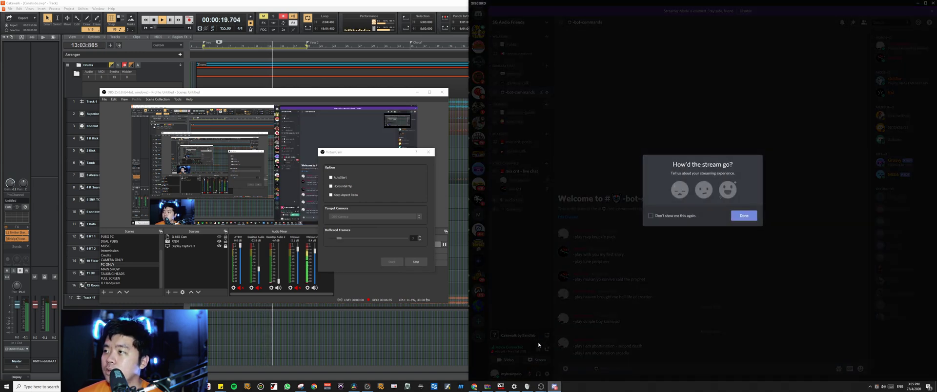
{"action": "left_click", "coordinate": [743, 214]}
{"action": "left_click", "coordinate": [547, 374]}
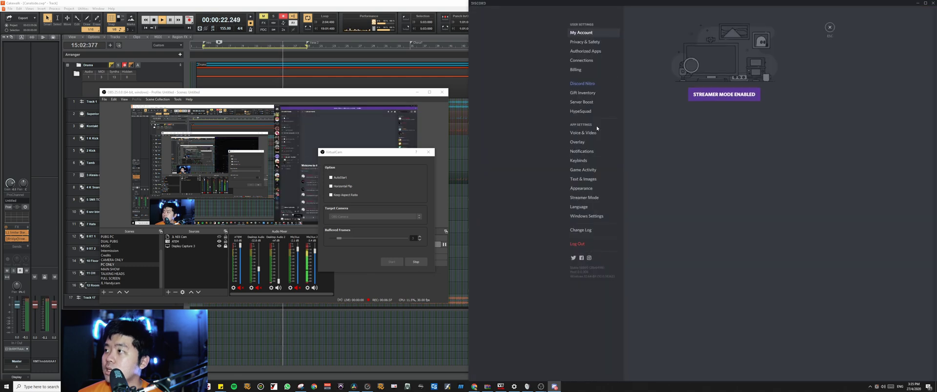
{"action": "left_click", "coordinate": [583, 132]}
{"action": "left_click", "coordinate": [770, 252]}
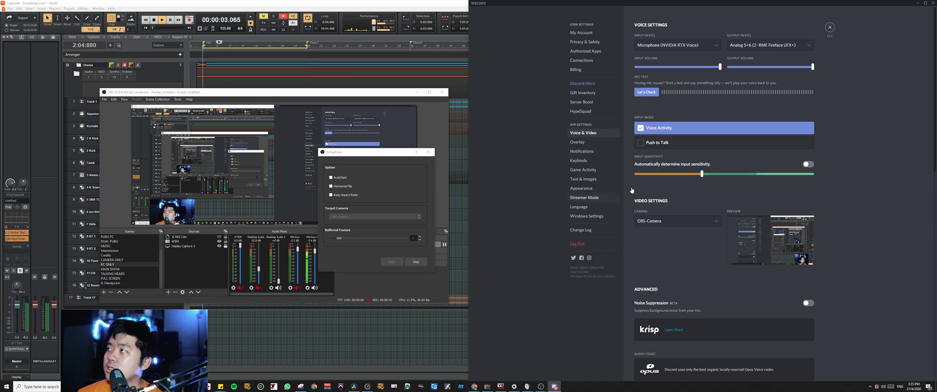
{"action": "left_click", "coordinate": [830, 27]}
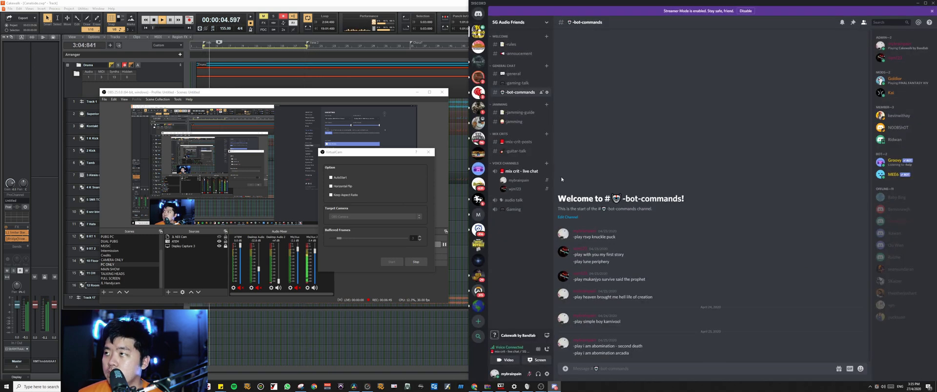
{"action": "left_click", "coordinate": [507, 351]}
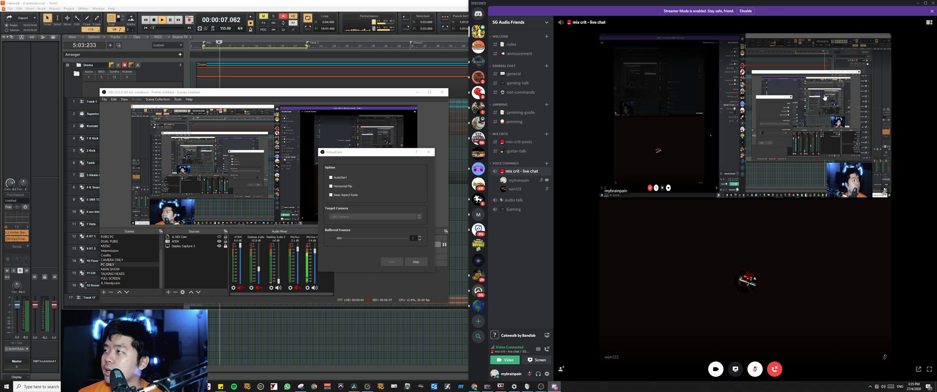